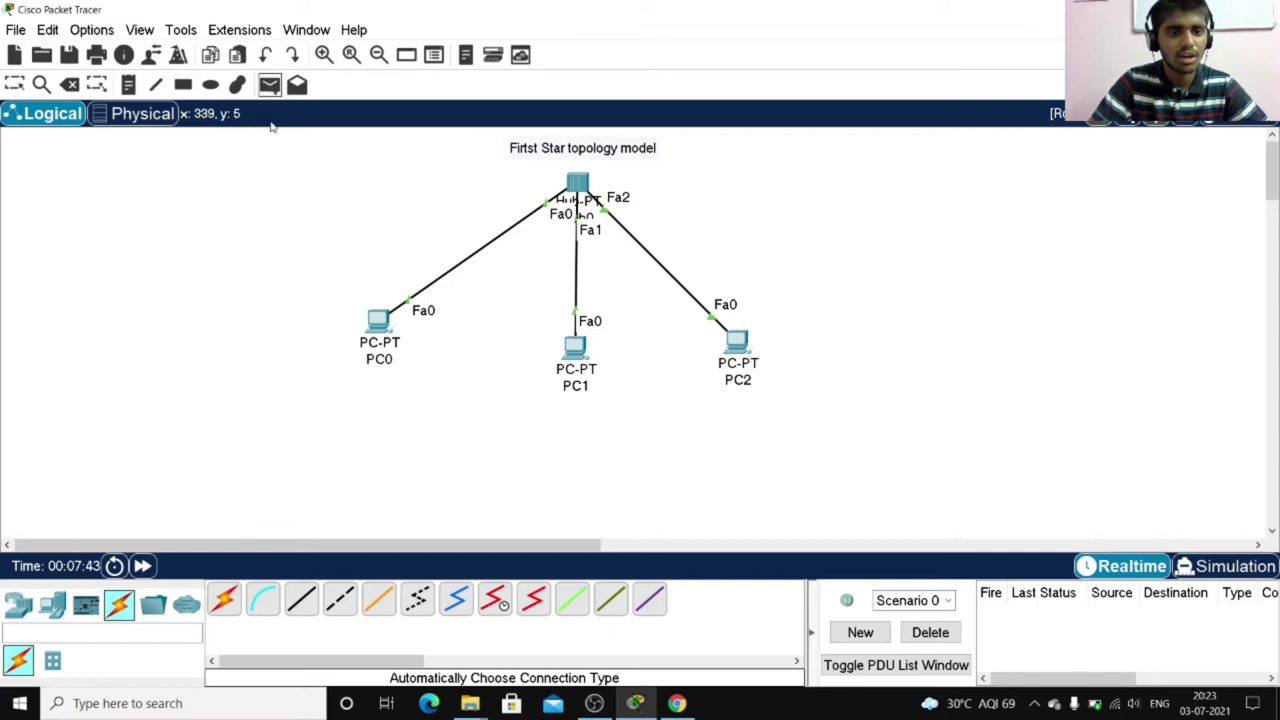
In Packet Tracer, give PC0's FastEthernet0 interface the static IPv4 address 192.168.1.1 with subnet mask 255.255.255.0
{"action": "key", "text": "Escape"}
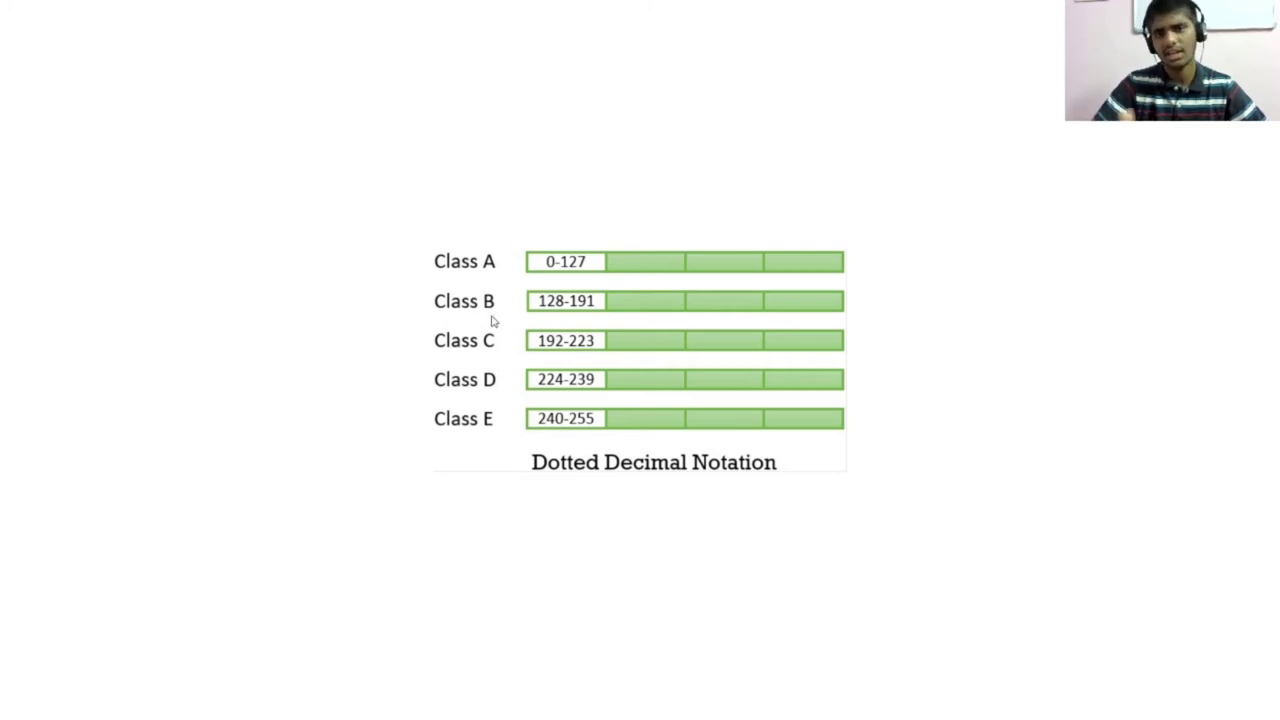
{"action": "key", "text": "alt+Tab"}
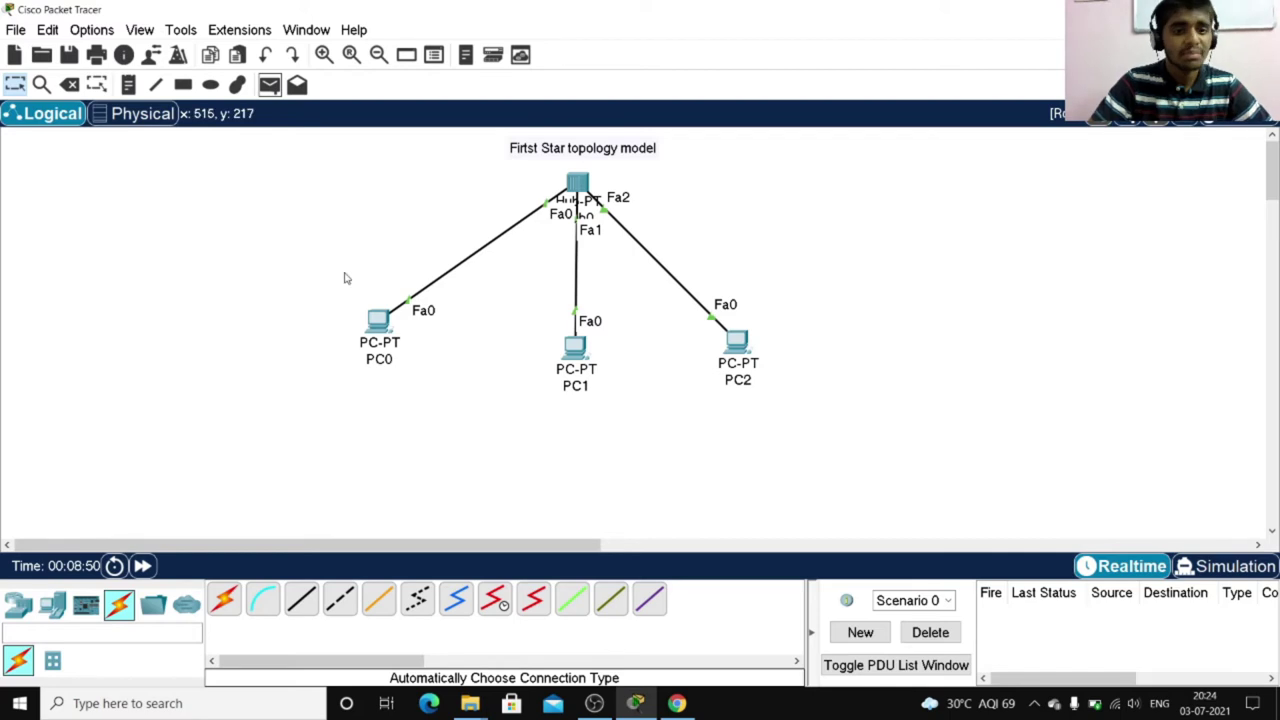
{"action": "mouse_move", "coordinate": [376, 338]}
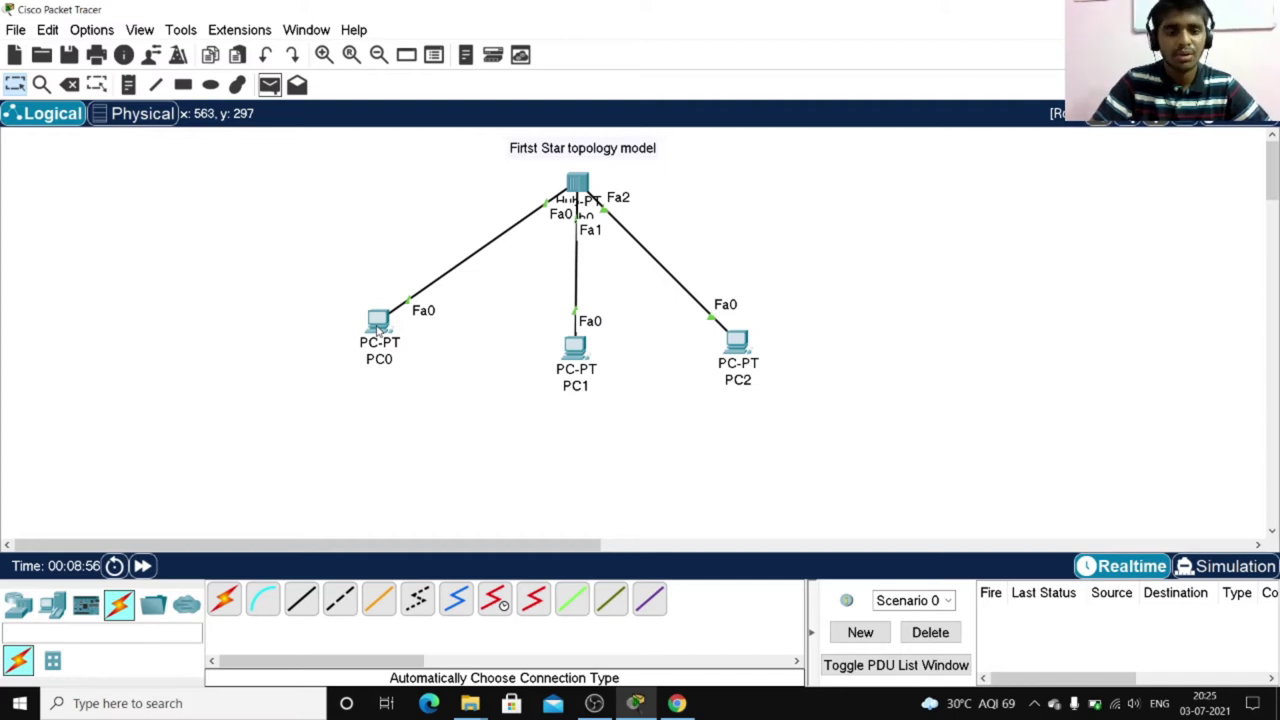
{"action": "left_click", "coordinate": [379, 327]}
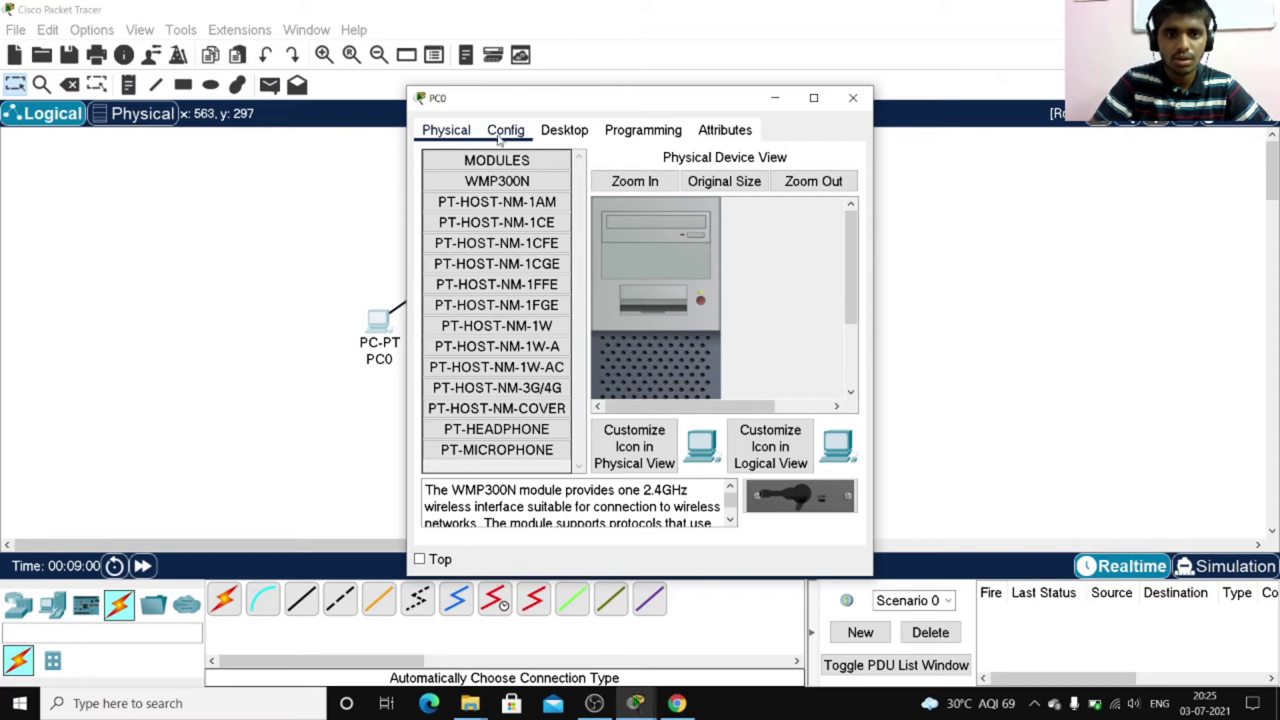
{"action": "left_click", "coordinate": [500, 137]}
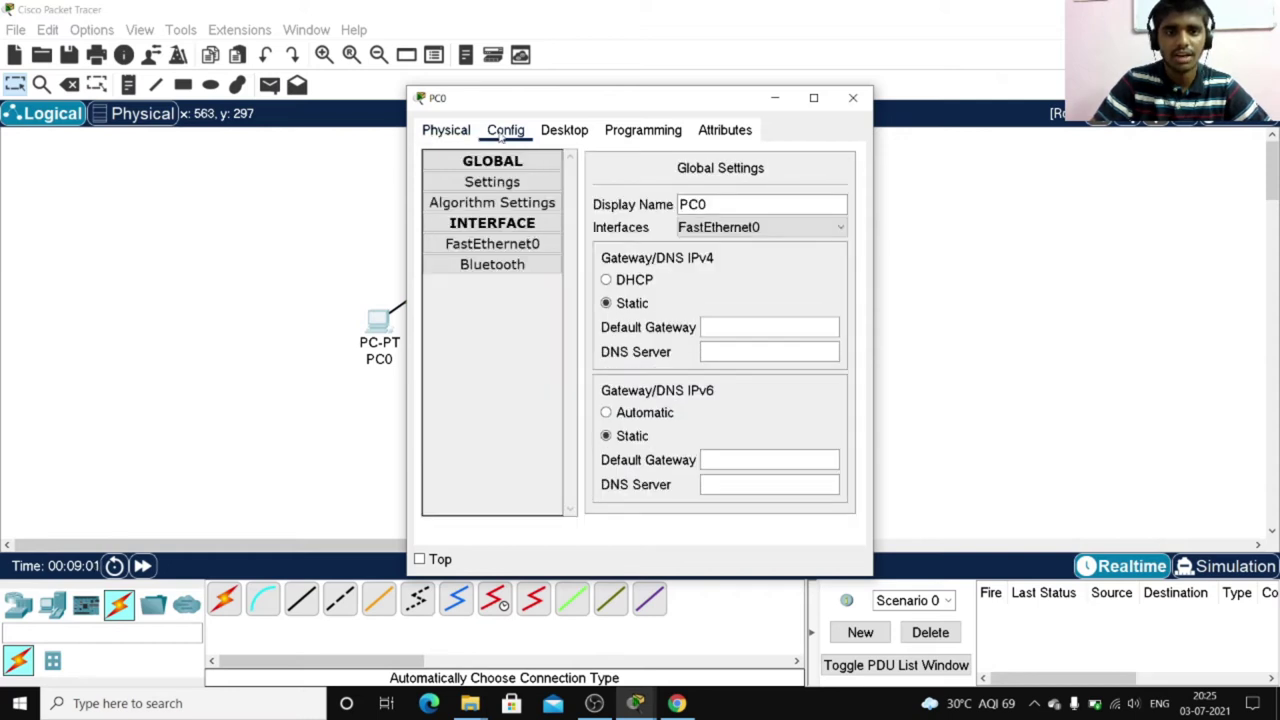
{"action": "left_click", "coordinate": [477, 248]}
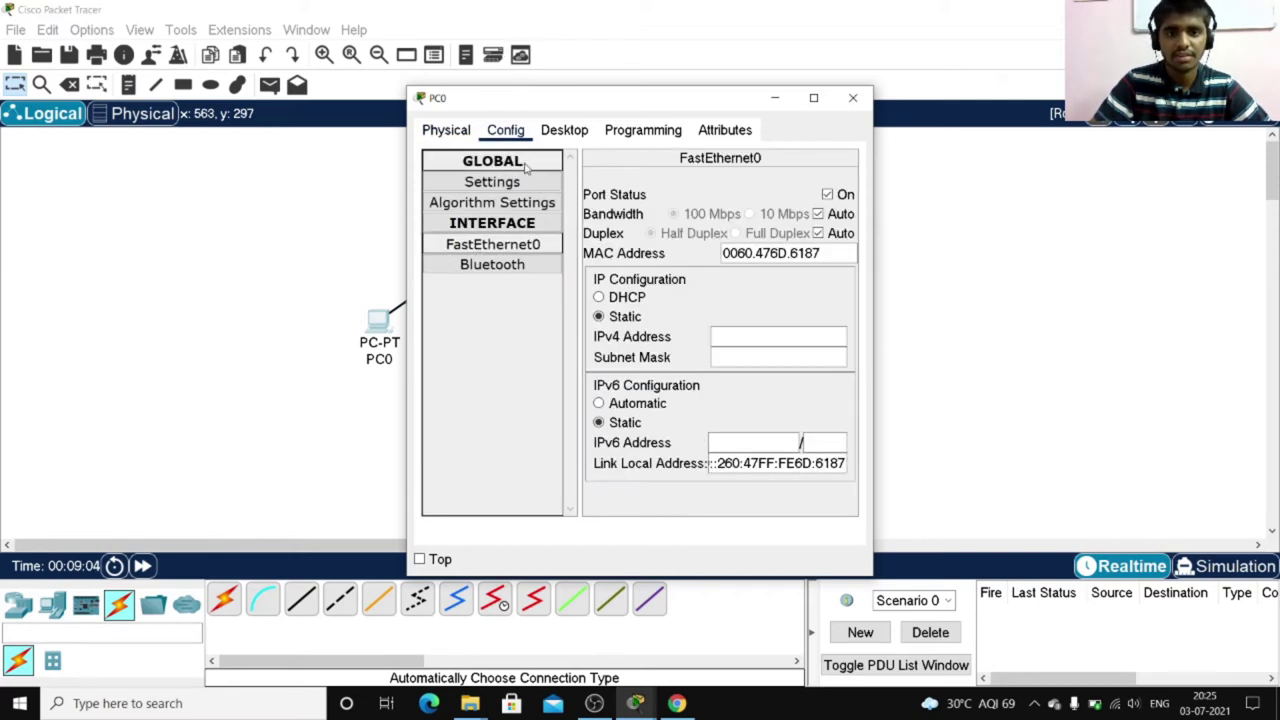
{"action": "left_click_drag", "start_coordinate": [476, 103], "coordinate": [758, 89]}
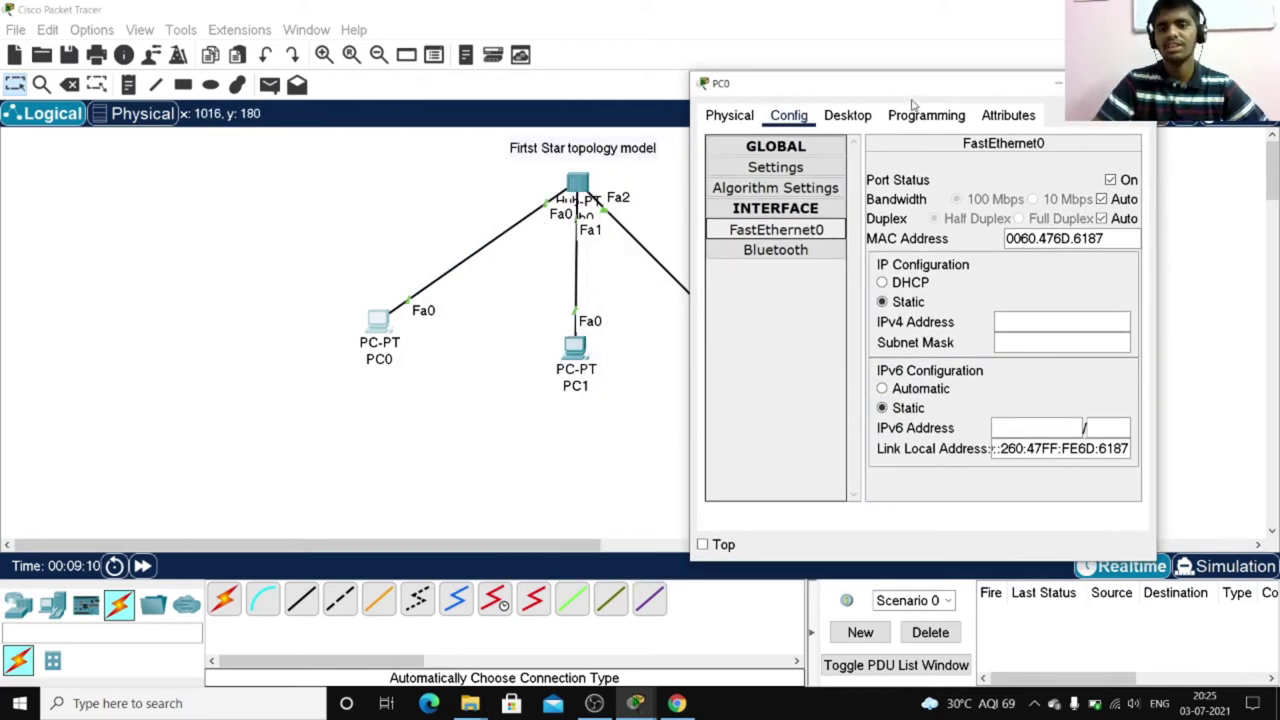
{"action": "left_click_drag", "start_coordinate": [908, 95], "coordinate": [700, 95]}
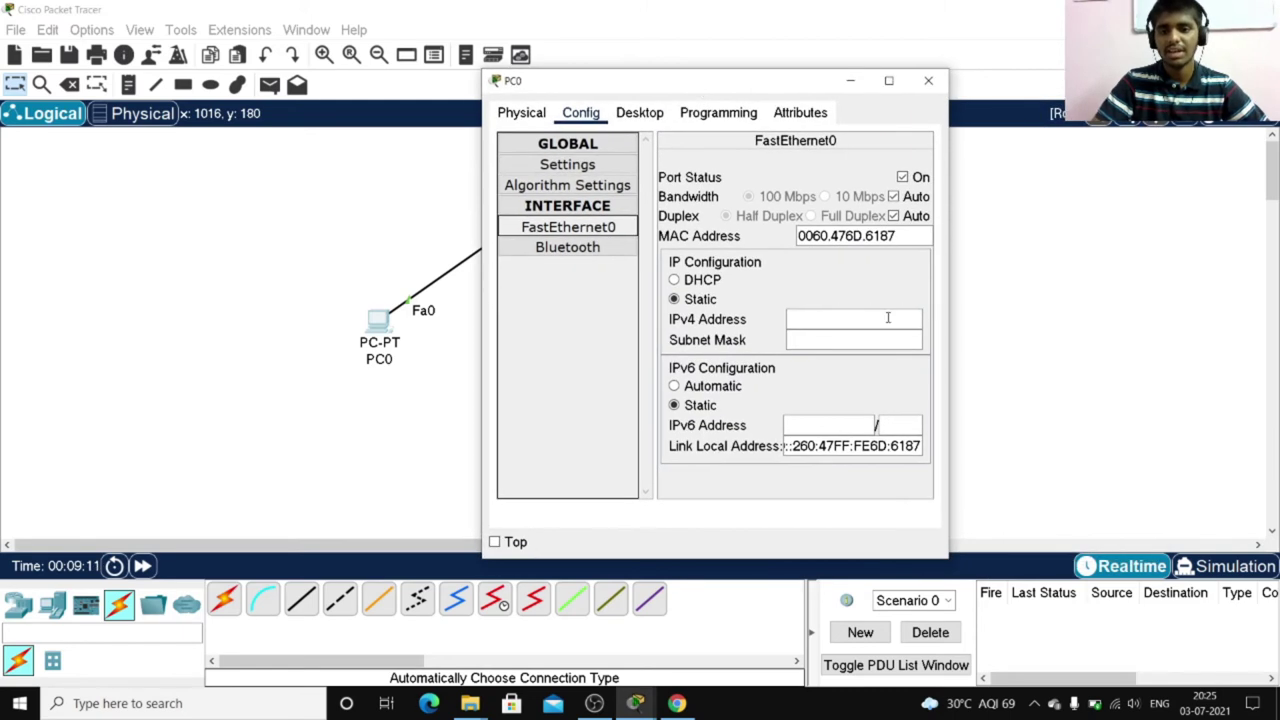
{"action": "left_click", "coordinate": [813, 320]}
{"action": "type", "text": "192.168"}
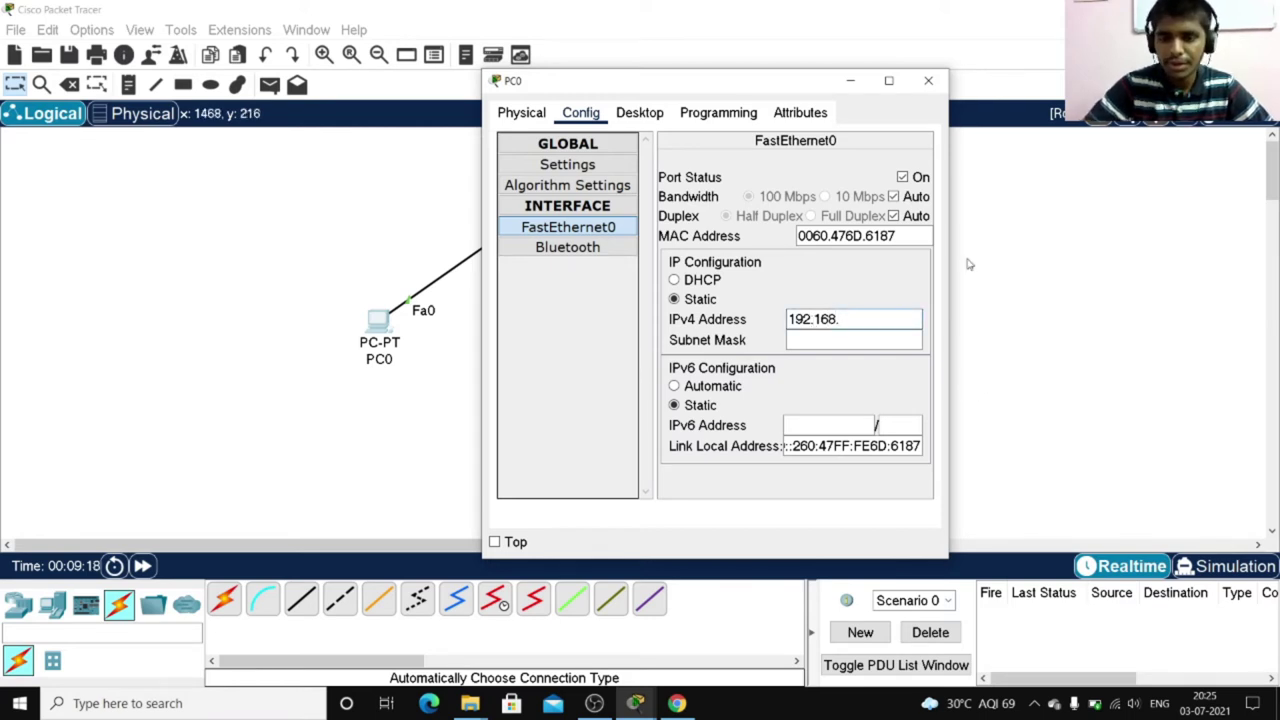
{"action": "type", "text": ".1.1"}
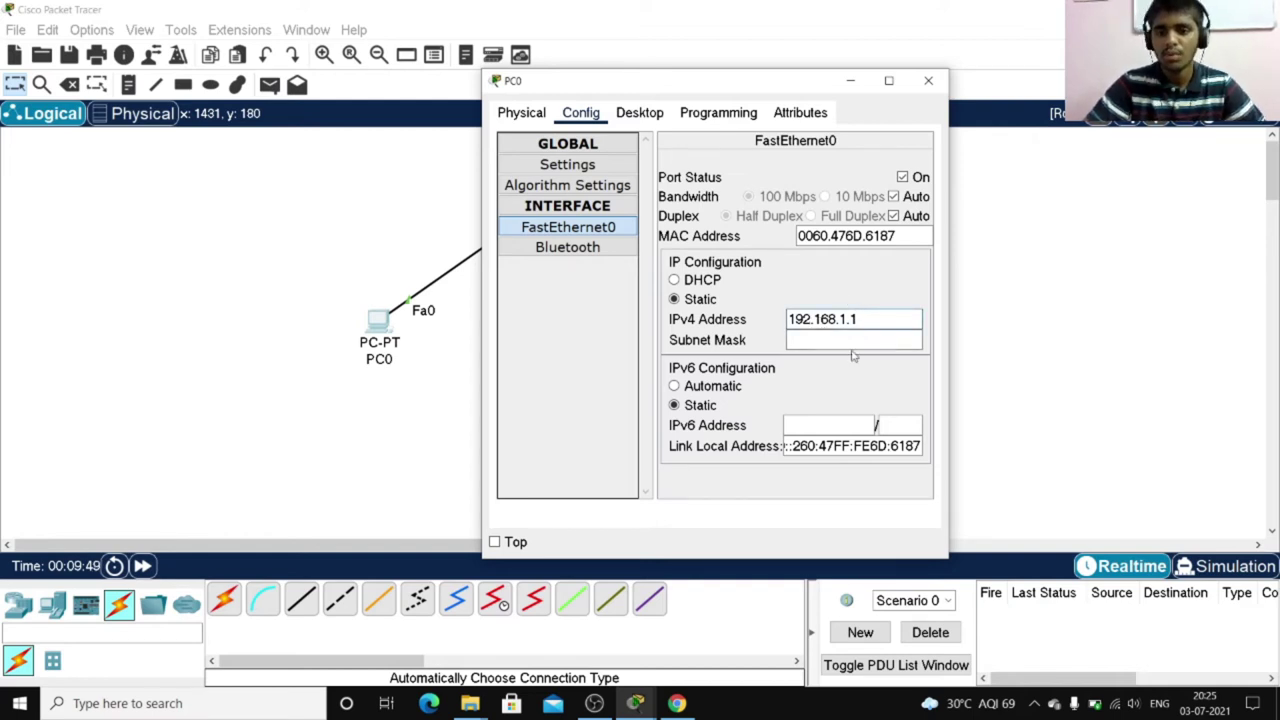
{"action": "left_click", "coordinate": [798, 337]}
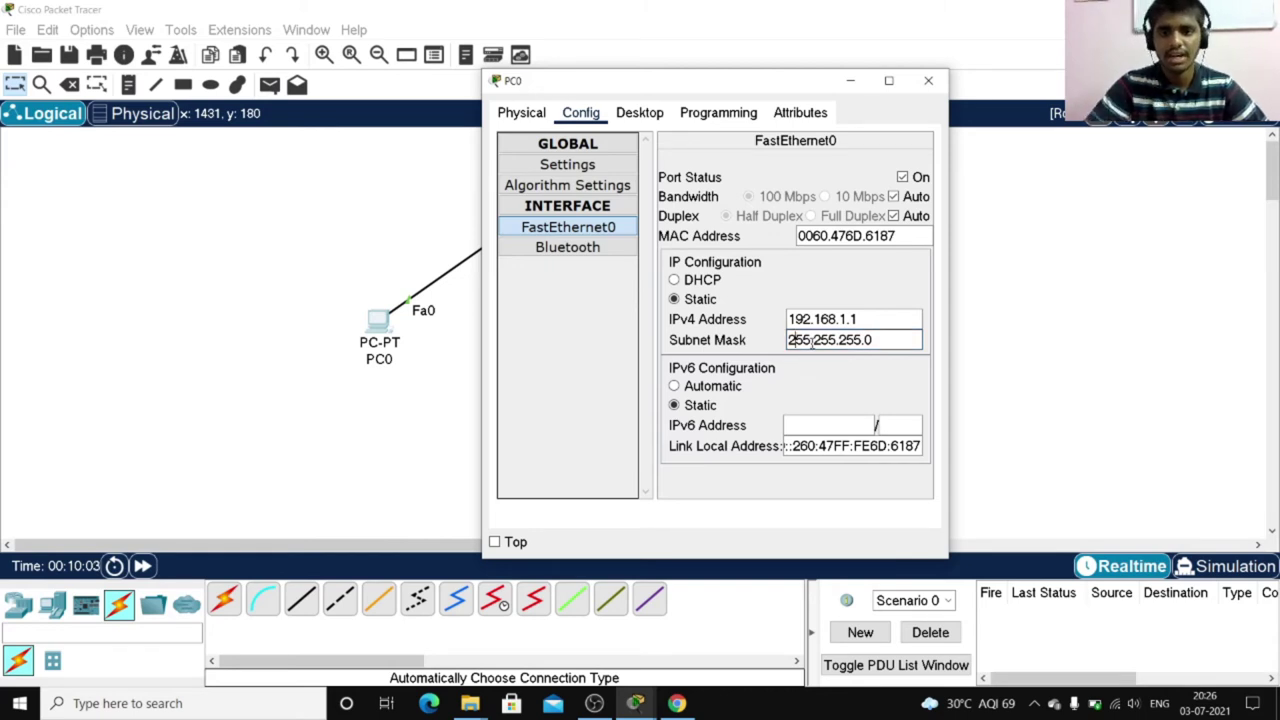
{"action": "left_click", "coordinate": [929, 82]}
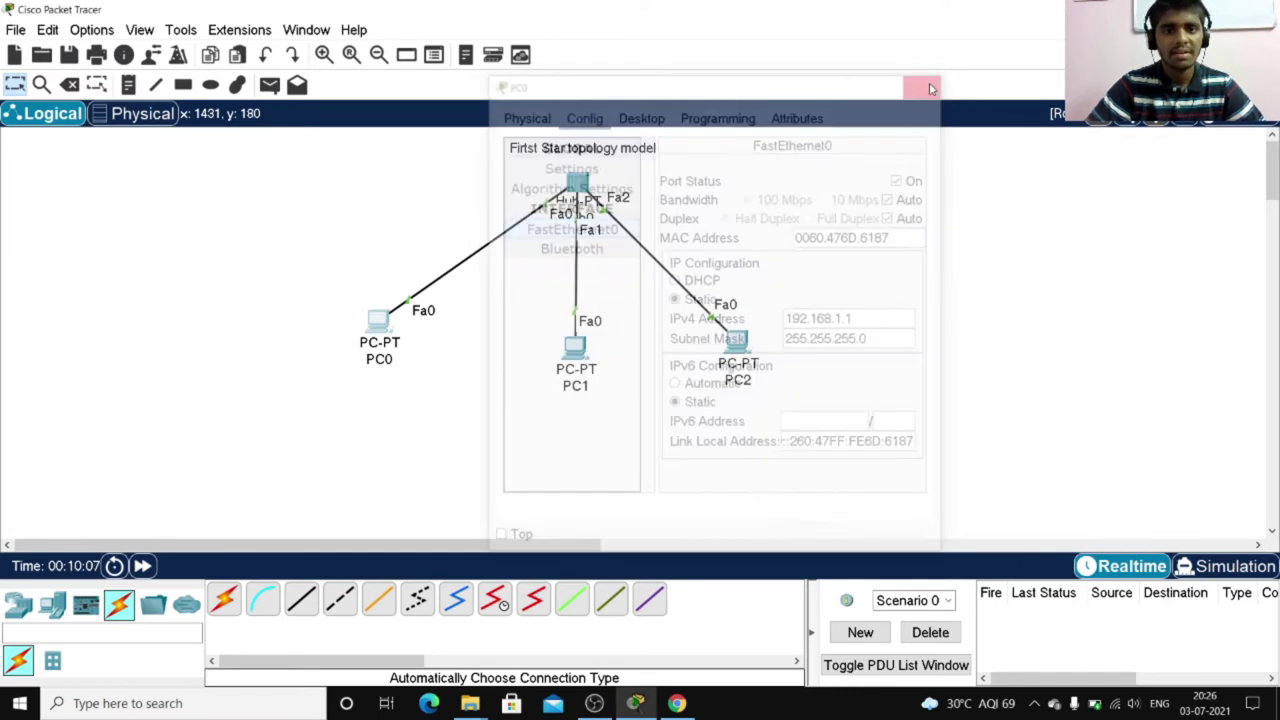
Give PC1's FastEthernet0 interface the static IPv4 address 192.168.1.2 with subnet mask 255.255.255.0
{"action": "left_click", "coordinate": [586, 358]}
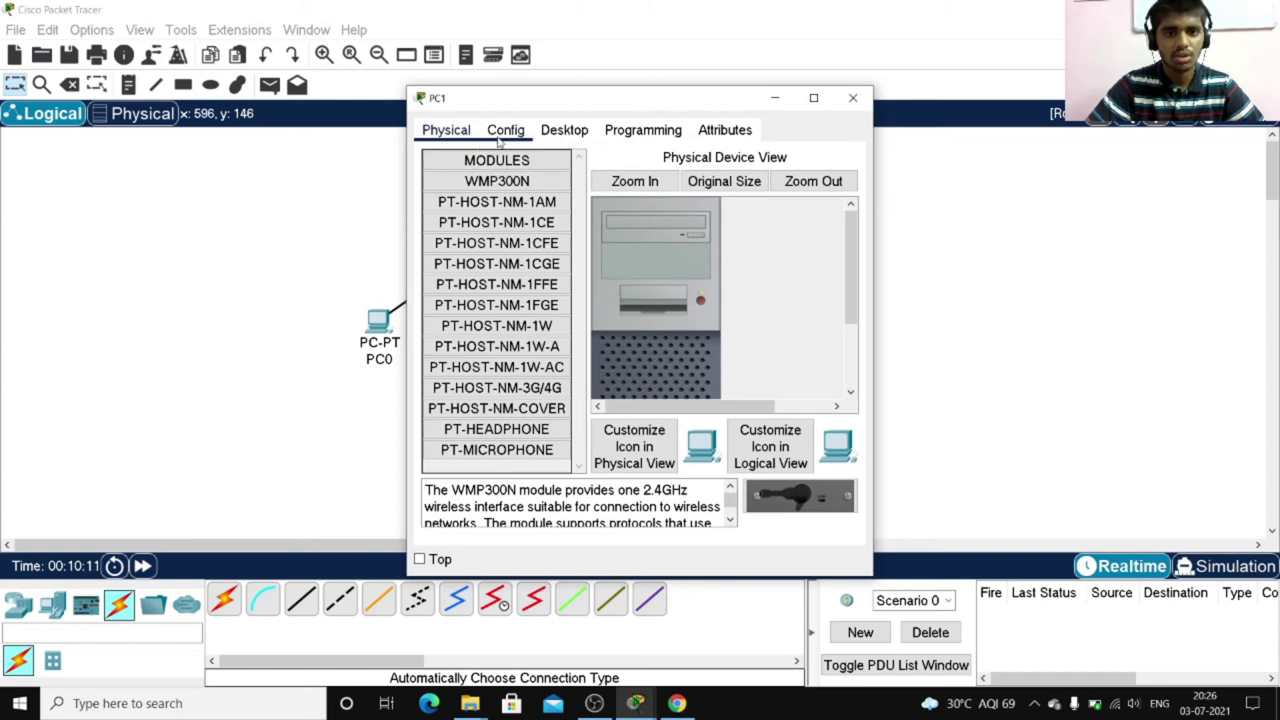
{"action": "left_click", "coordinate": [505, 135]}
{"action": "left_click", "coordinate": [512, 249]}
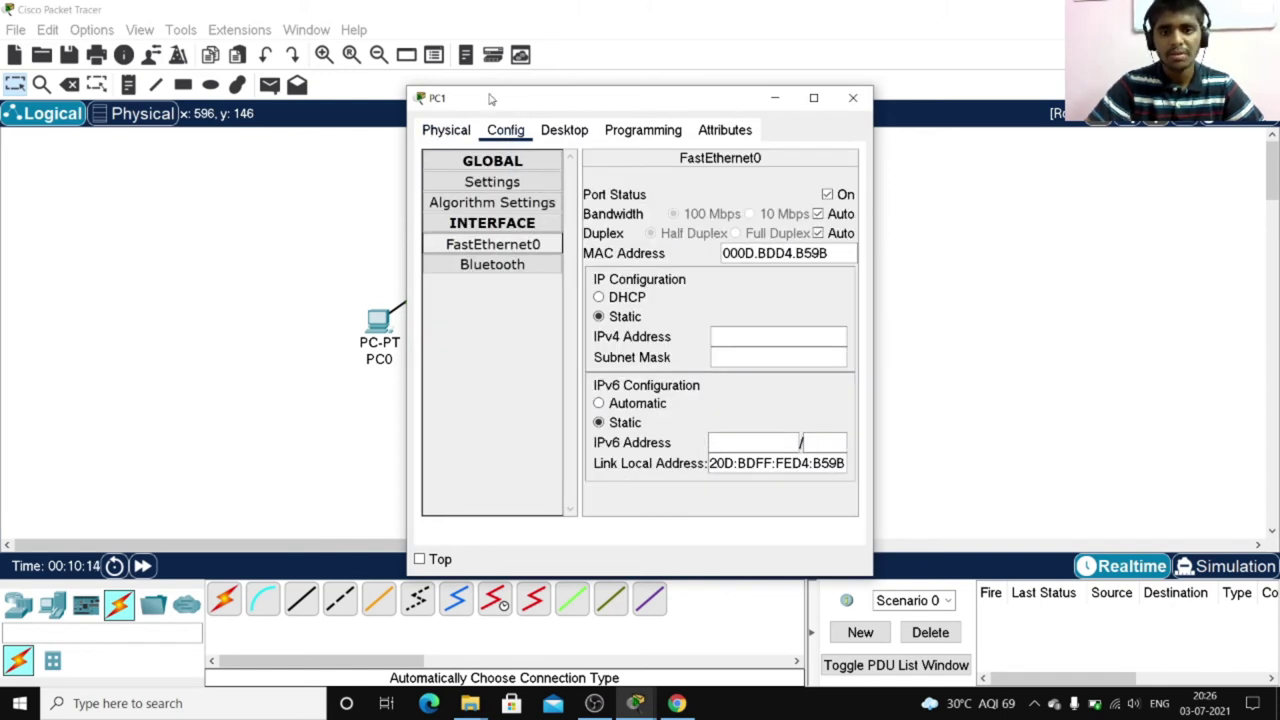
{"action": "left_click_drag", "start_coordinate": [491, 98], "coordinate": [530, 105]}
{"action": "left_click", "coordinate": [774, 345]}
{"action": "type", "text": "192.168.1.2"}
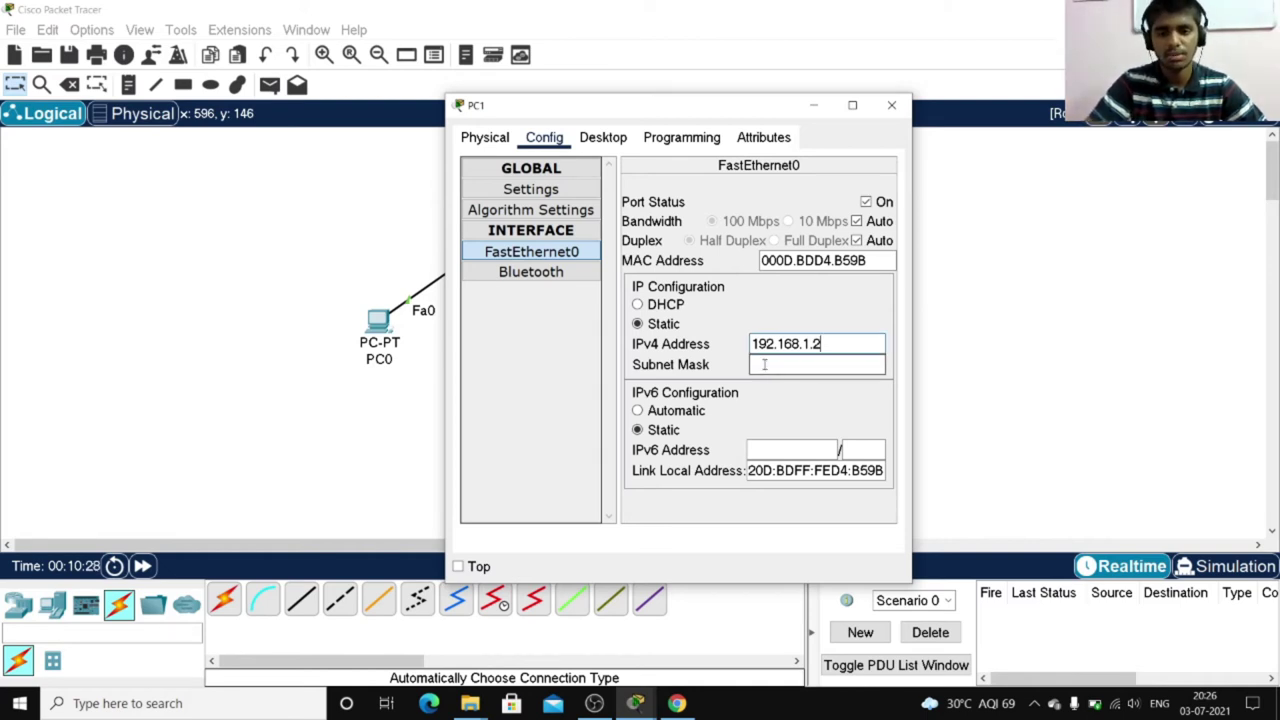
{"action": "key", "text": "Tab"}
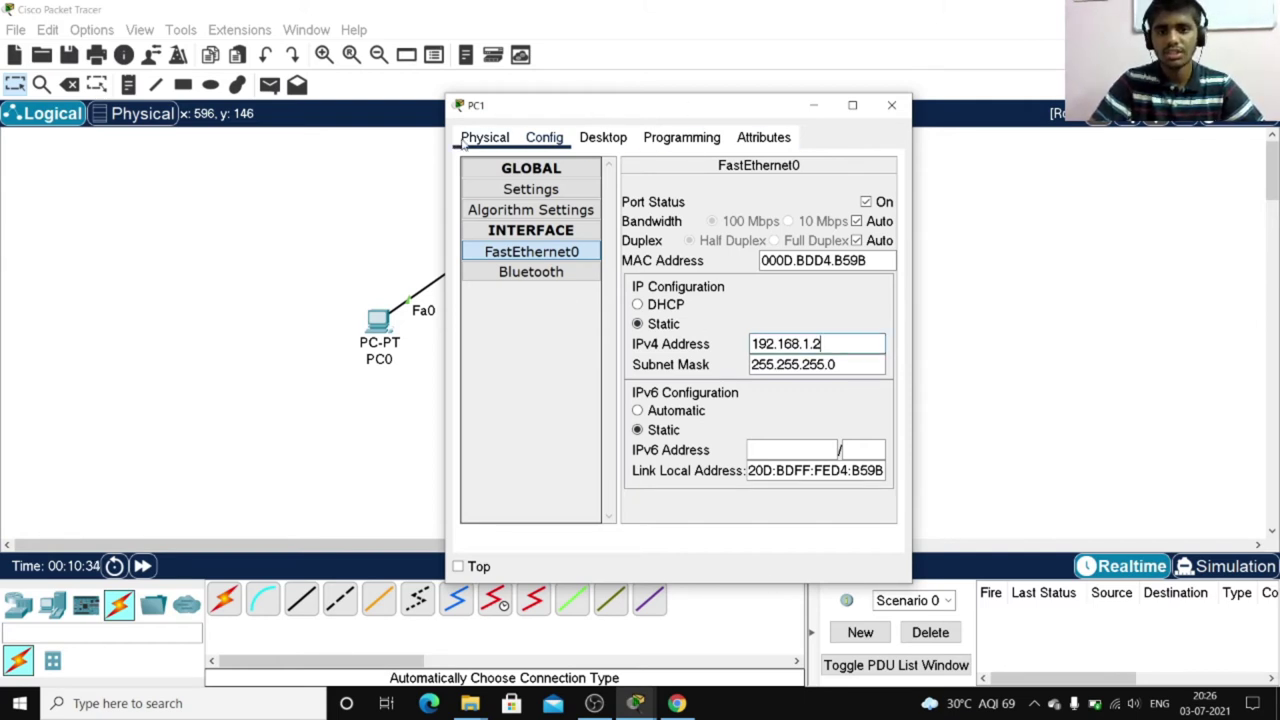
{"action": "left_click", "coordinate": [891, 105]}
Give PC2's FastEthernet0 interface the static IPv4 address 192.168.1.3 with subnet mask 255.255.255.0
{"action": "left_click", "coordinate": [736, 340]}
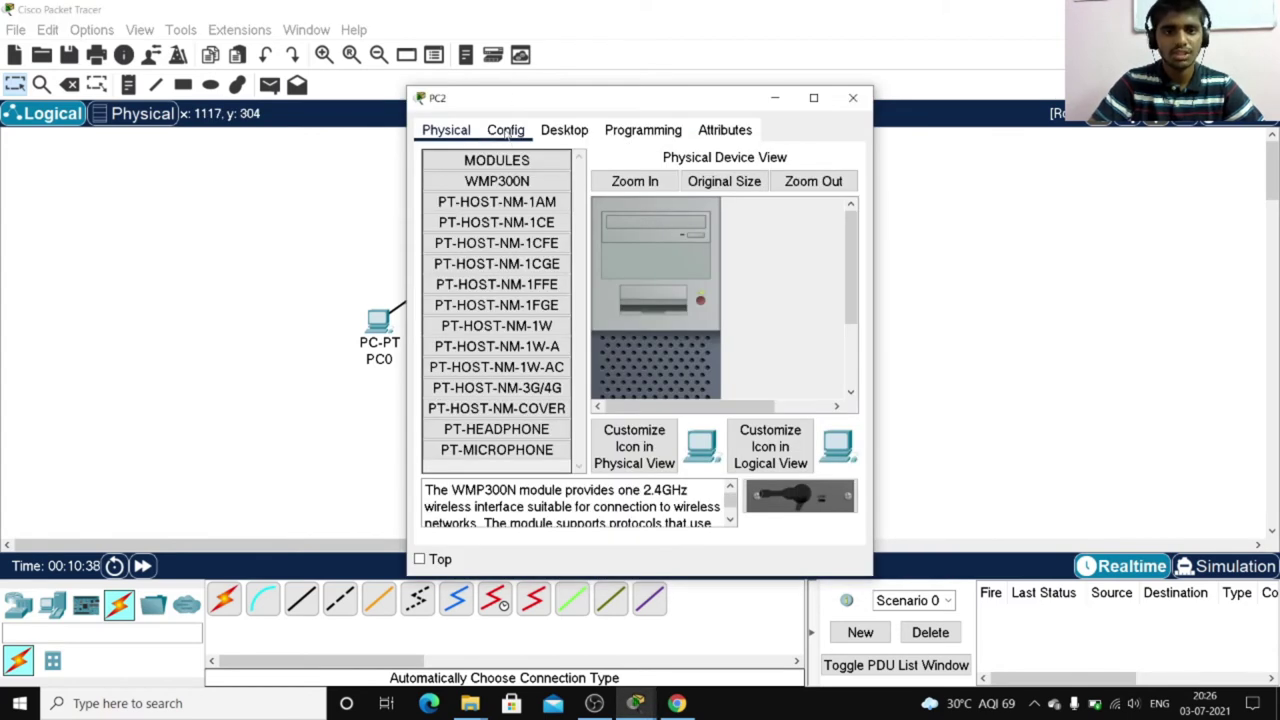
{"action": "left_click", "coordinate": [507, 137]}
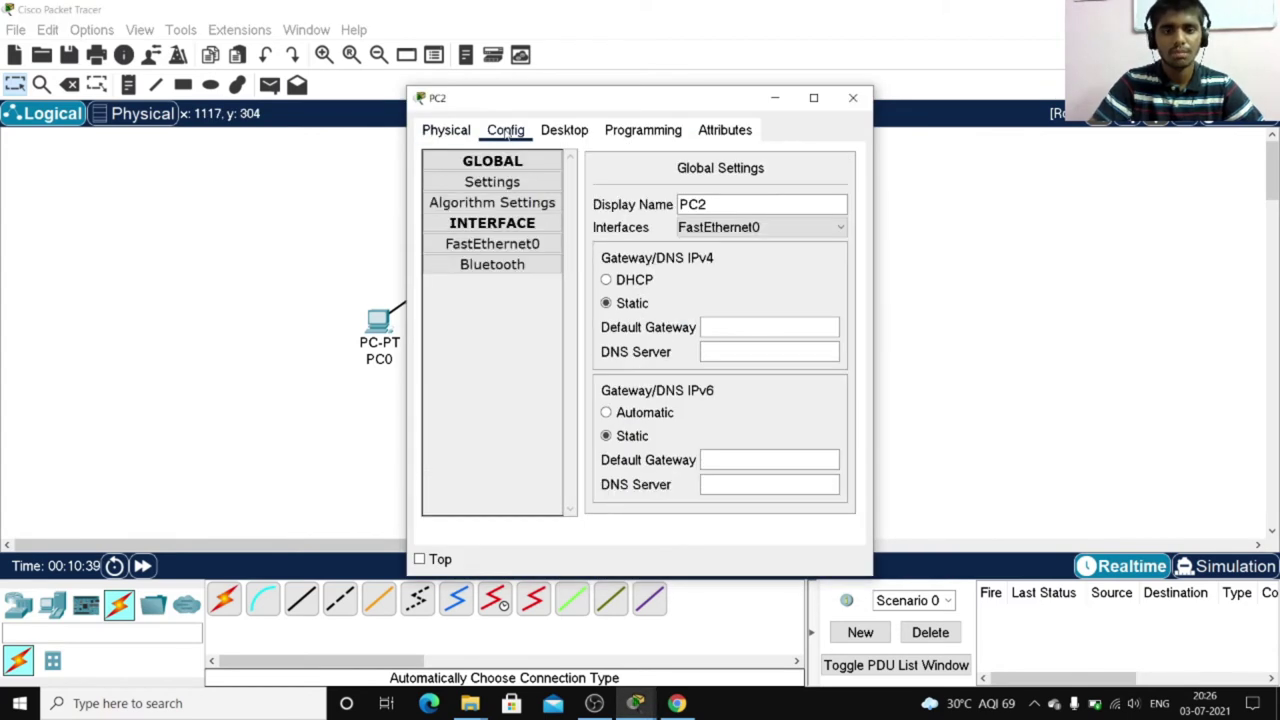
{"action": "left_click", "coordinate": [487, 250]}
{"action": "left_click", "coordinate": [726, 336]}
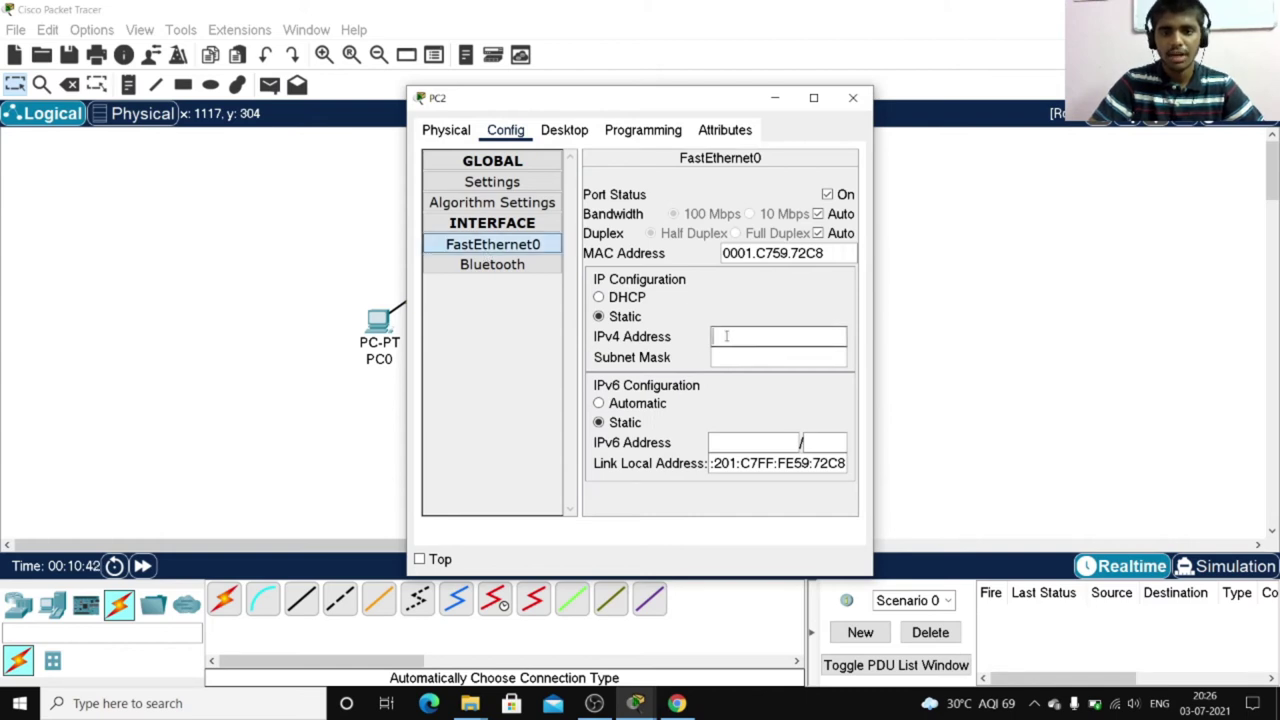
{"action": "type", "text": "192.168.1"}
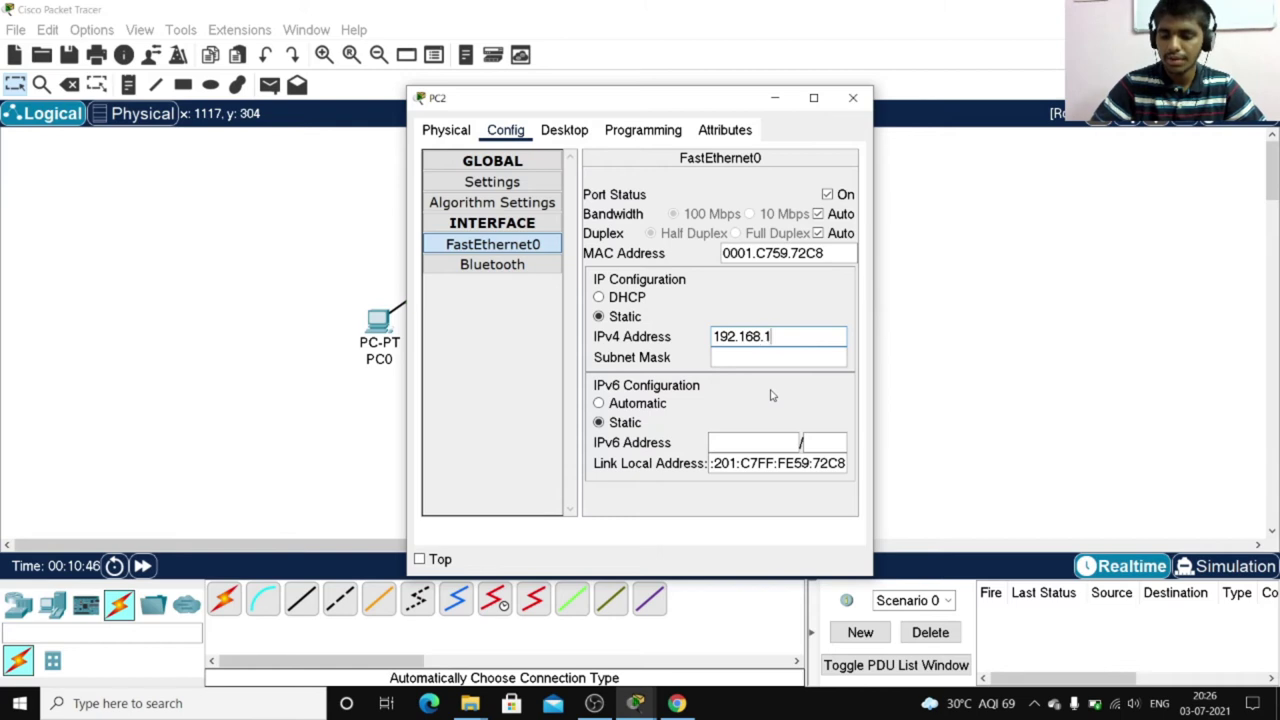
{"action": "type", "text": ".3"}
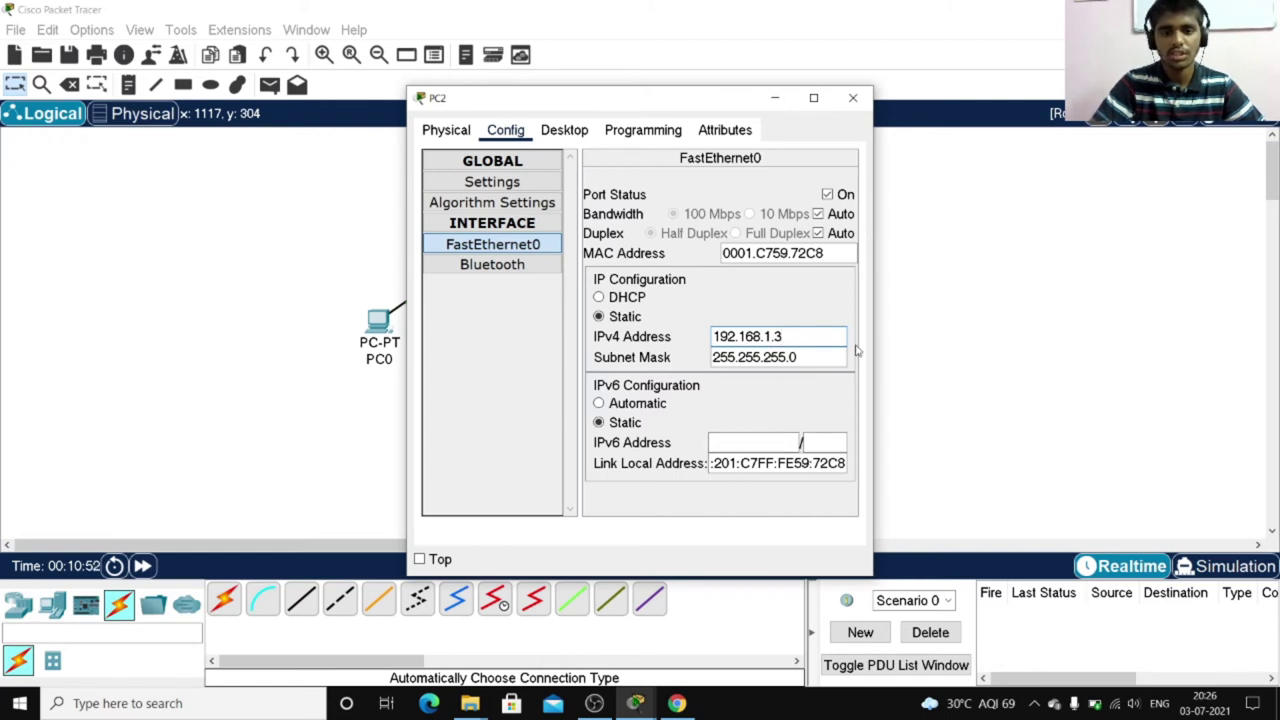
{"action": "left_click", "coordinate": [845, 101]}
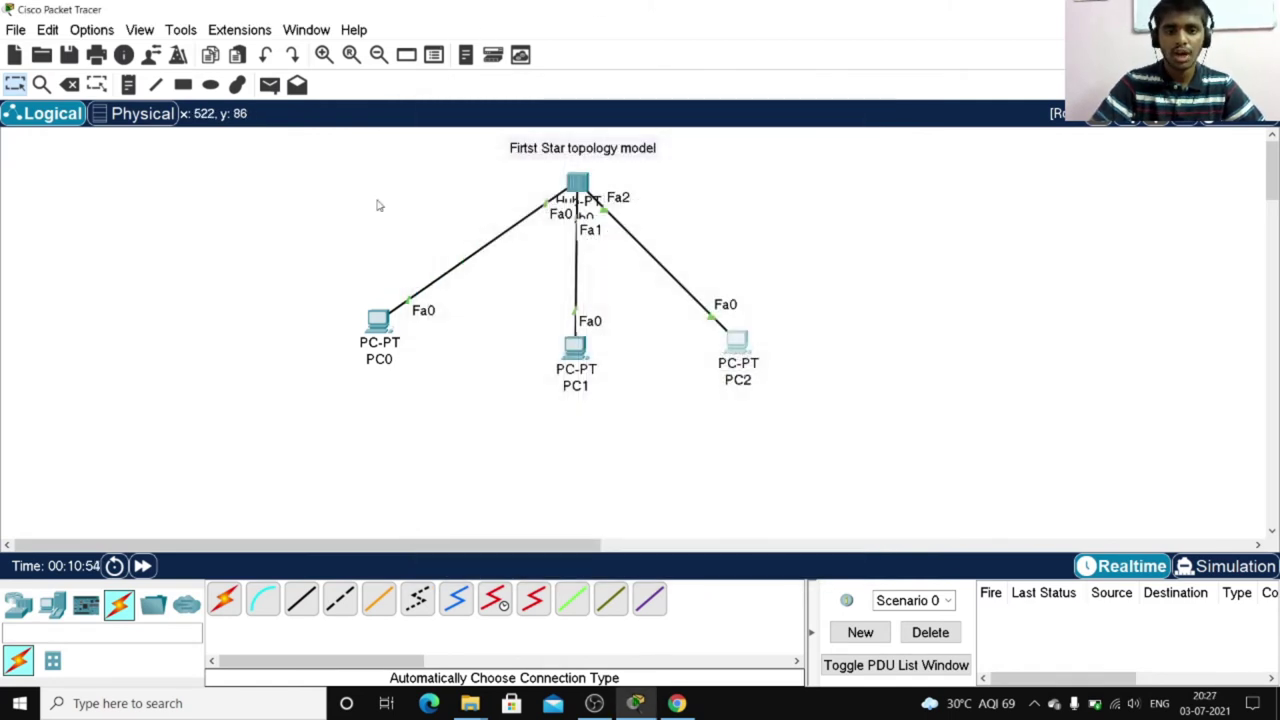
Switch the network to simulation mode and undock the simulation panel beside the topology
{"action": "mouse_move", "coordinate": [577, 181]}
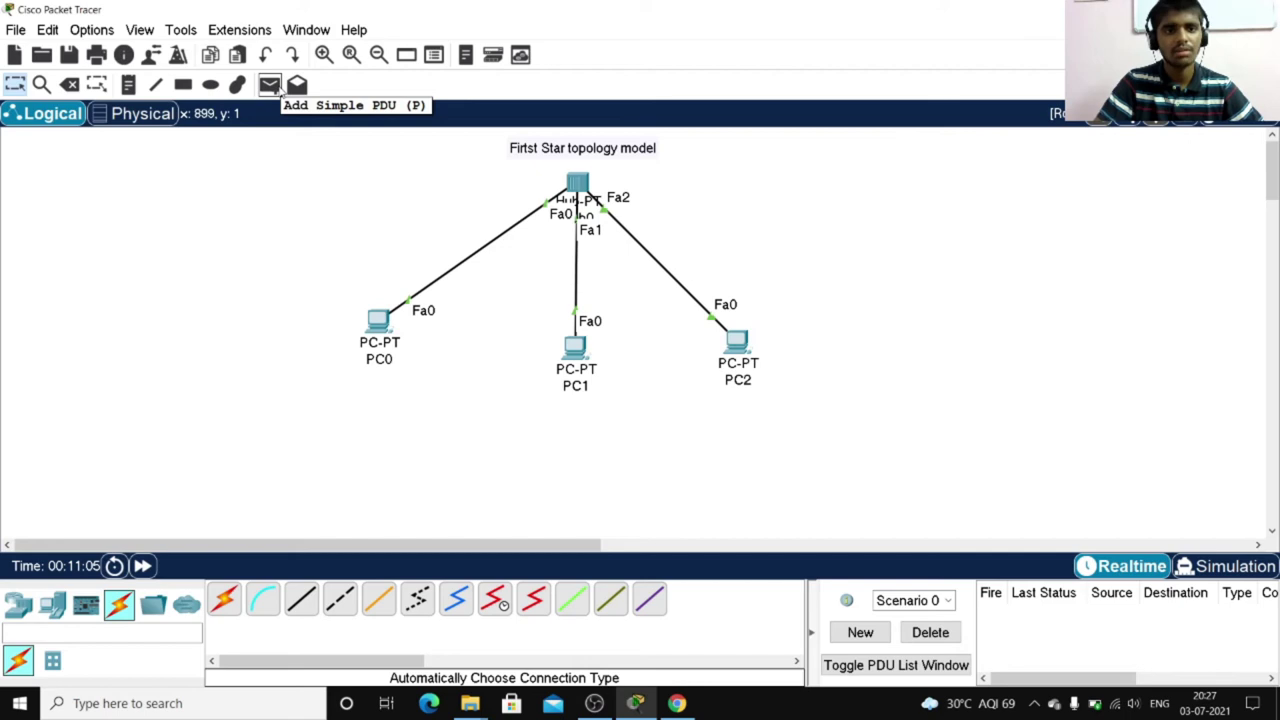
{"action": "left_click", "coordinate": [1210, 564]}
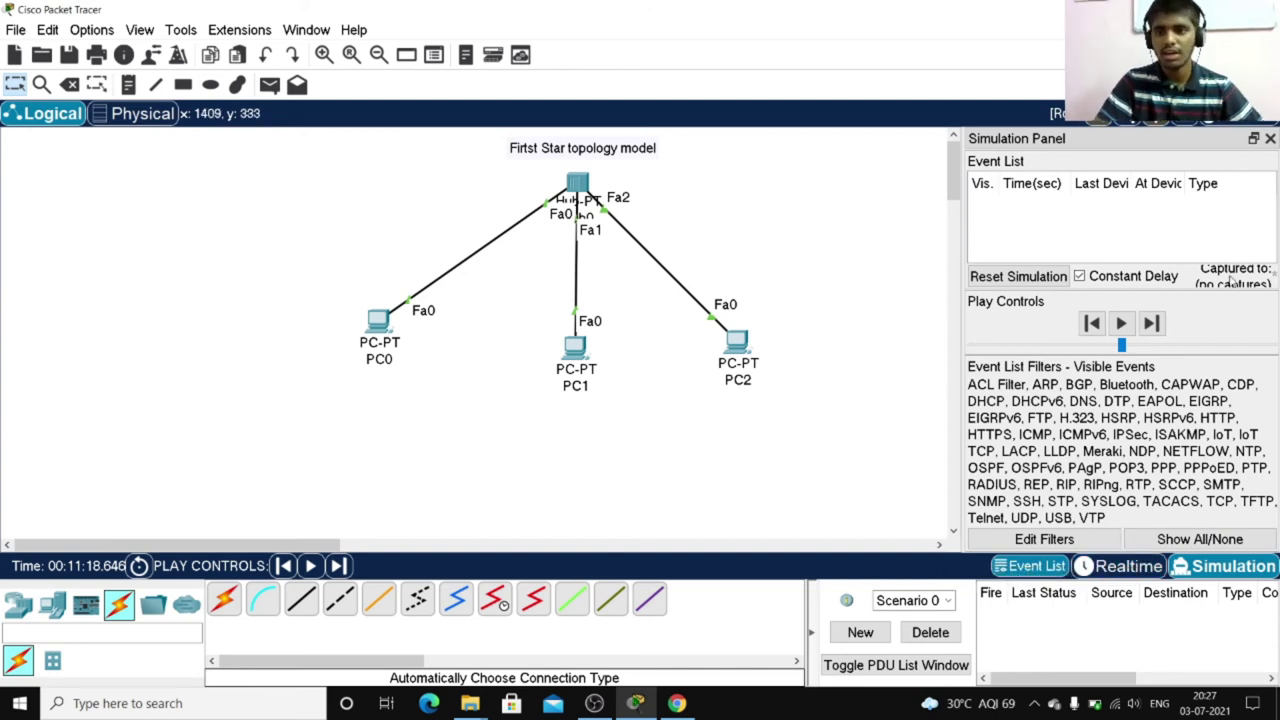
{"action": "left_click_drag", "start_coordinate": [1166, 143], "coordinate": [926, 152]}
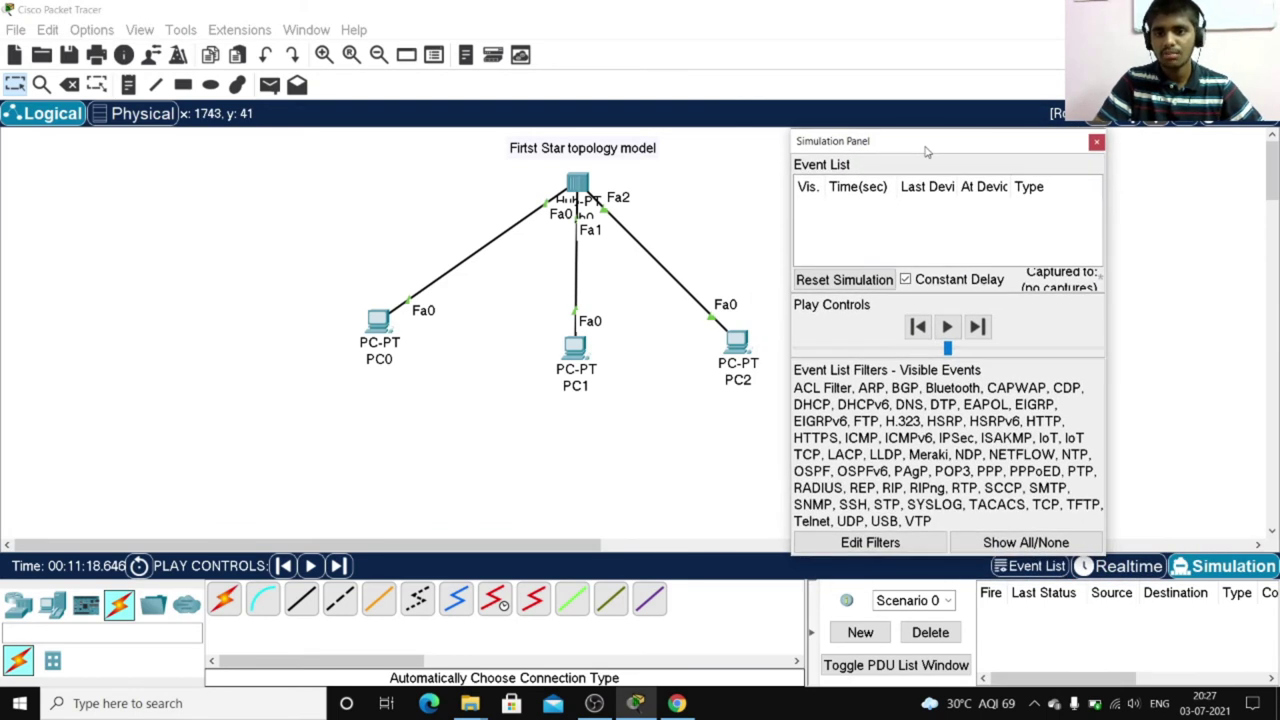
Turn off the IPv4 event filters DNS, ICMP, OSPF, EIGRP, BGP, DHCP, HSRP and RIP, keeping ARP enabled
{"action": "left_click", "coordinate": [870, 543]}
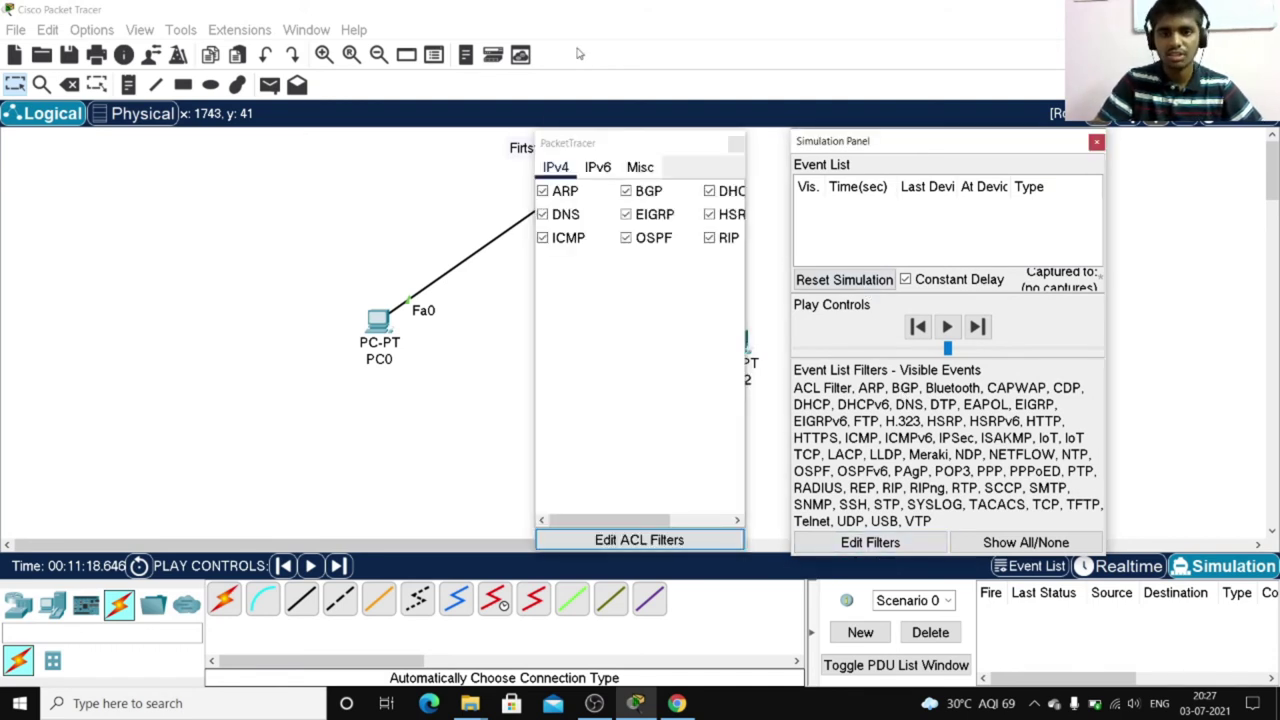
{"action": "left_click", "coordinate": [543, 215]}
{"action": "left_click", "coordinate": [543, 238]}
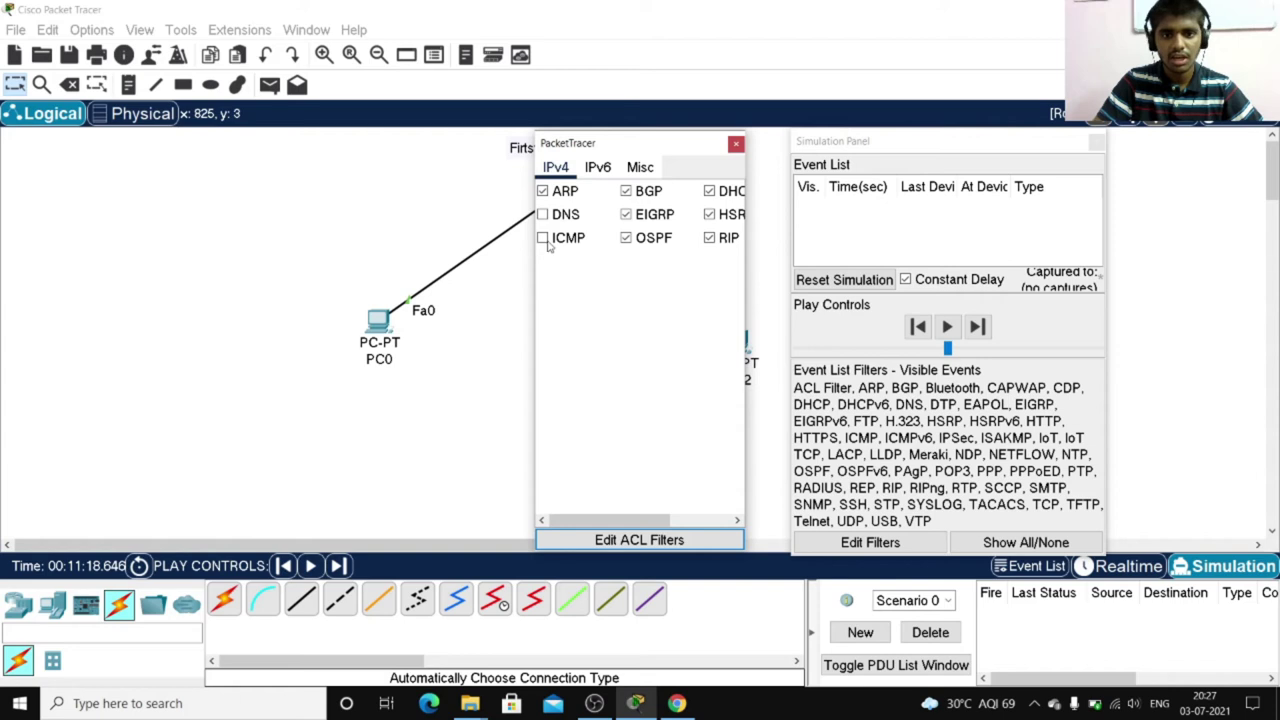
{"action": "left_click", "coordinate": [626, 238]}
{"action": "left_click", "coordinate": [626, 214]}
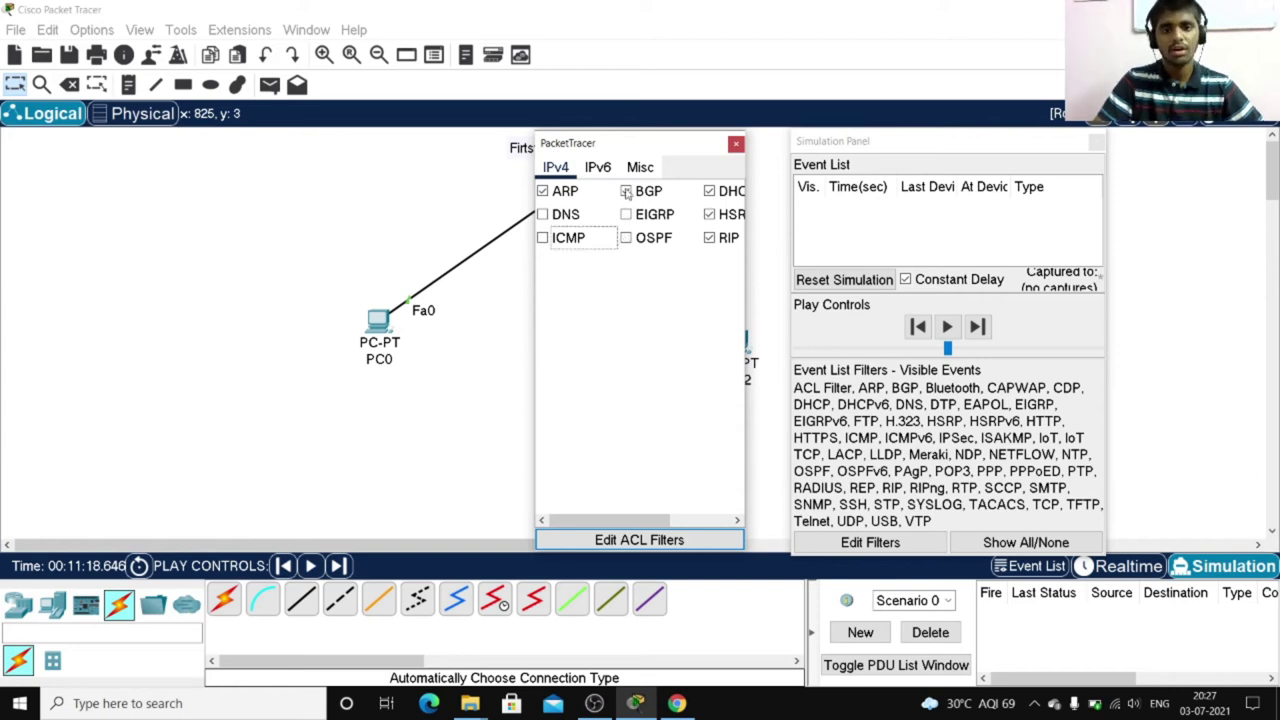
{"action": "left_click", "coordinate": [626, 191]}
{"action": "left_click_drag", "start_coordinate": [587, 520], "coordinate": [652, 528]}
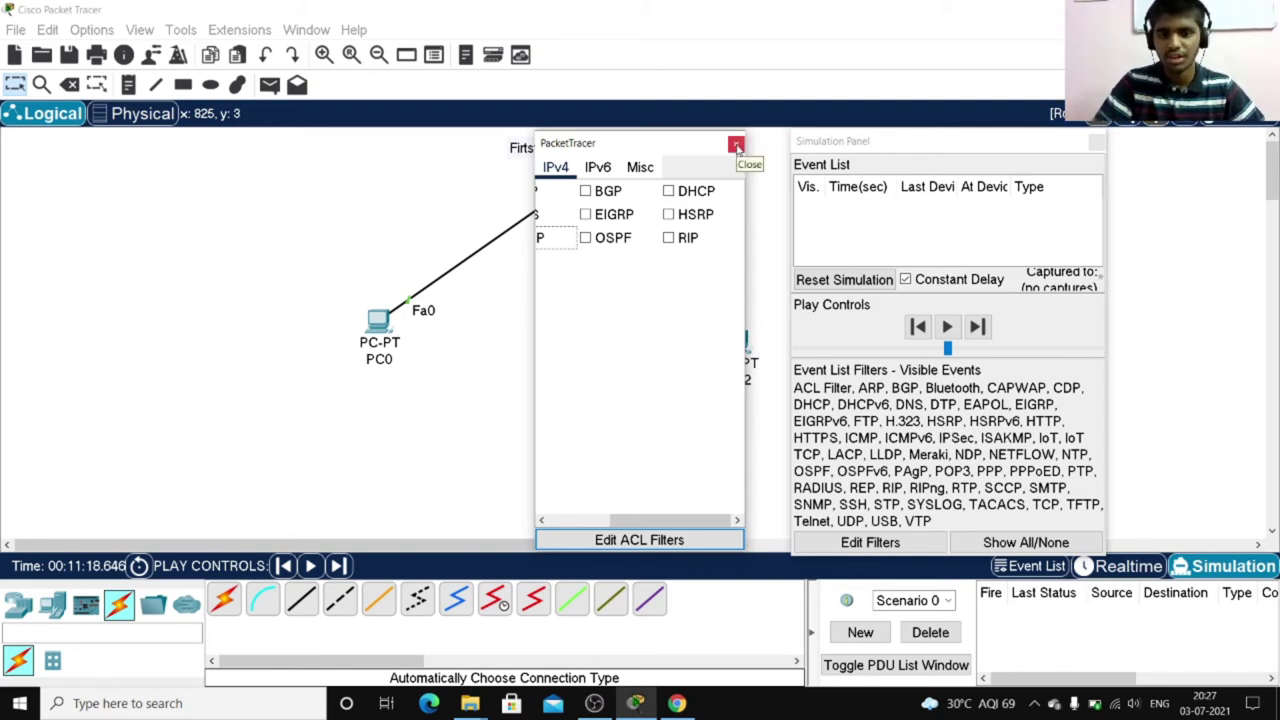
{"action": "left_click_drag", "start_coordinate": [632, 521], "coordinate": [570, 524]}
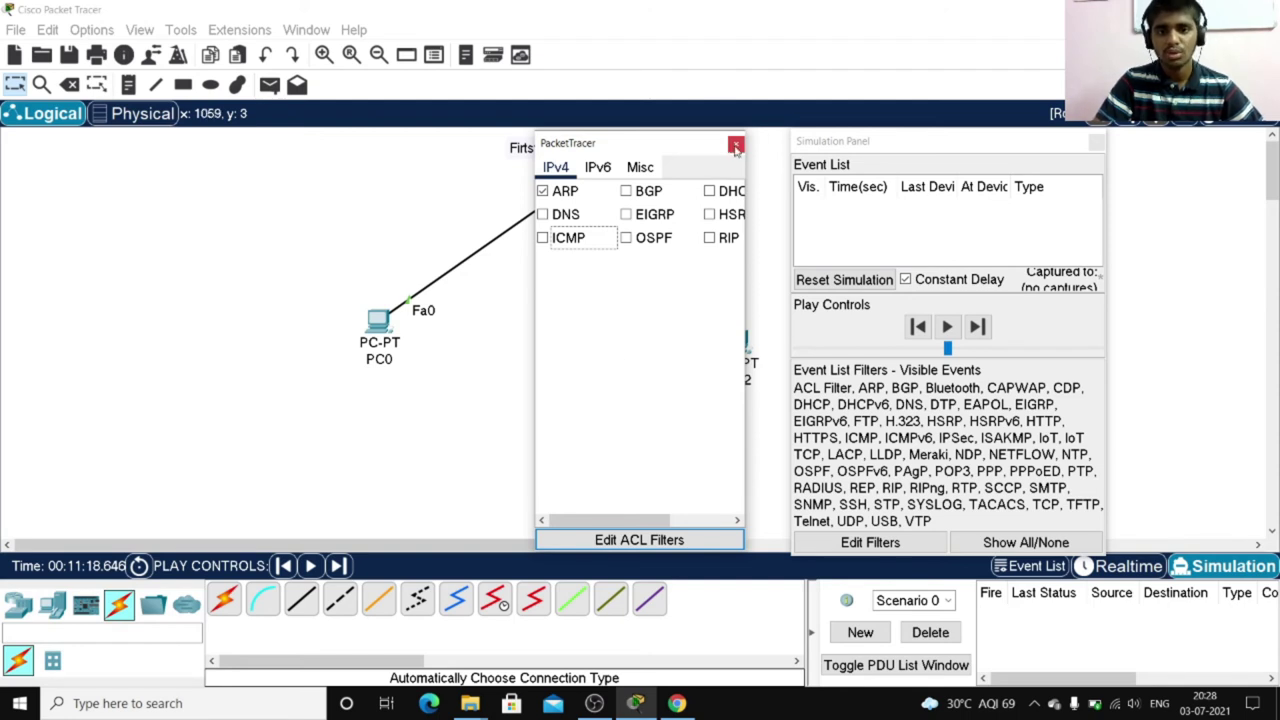
{"action": "left_click", "coordinate": [728, 521]}
{"action": "left_click_drag", "start_coordinate": [728, 521], "coordinate": [610, 521]}
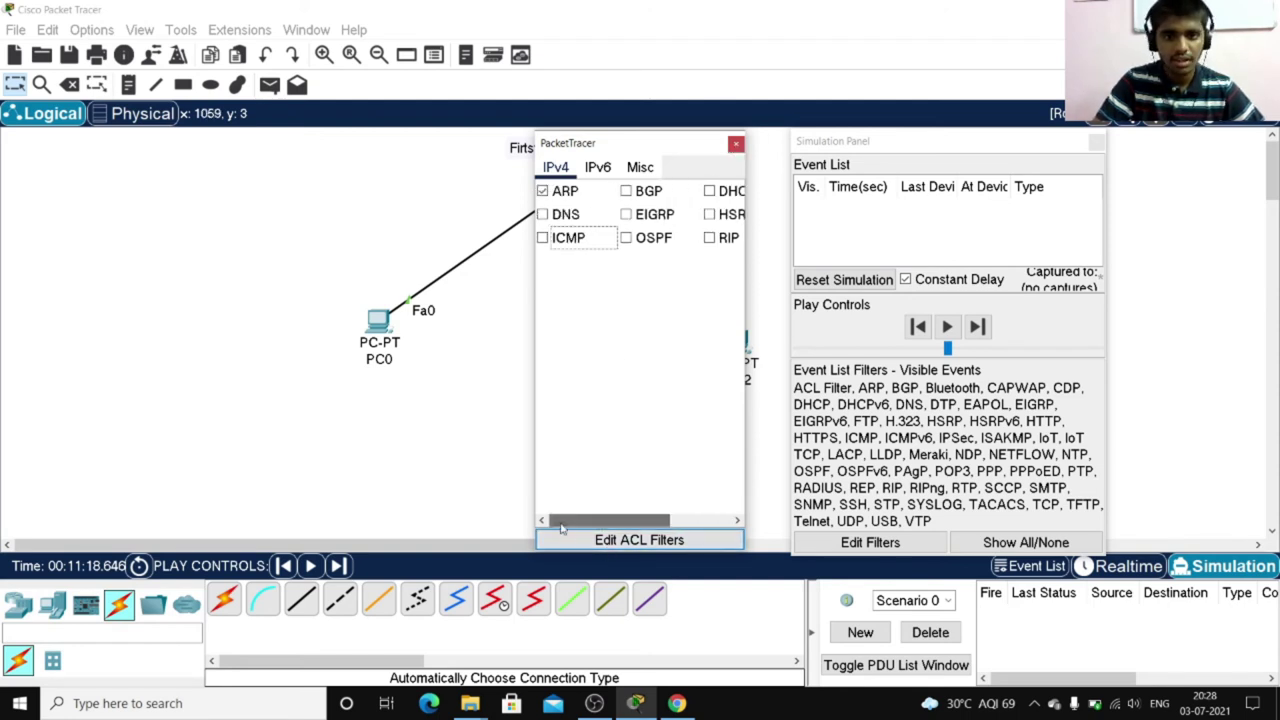
{"action": "left_click", "coordinate": [736, 145]}
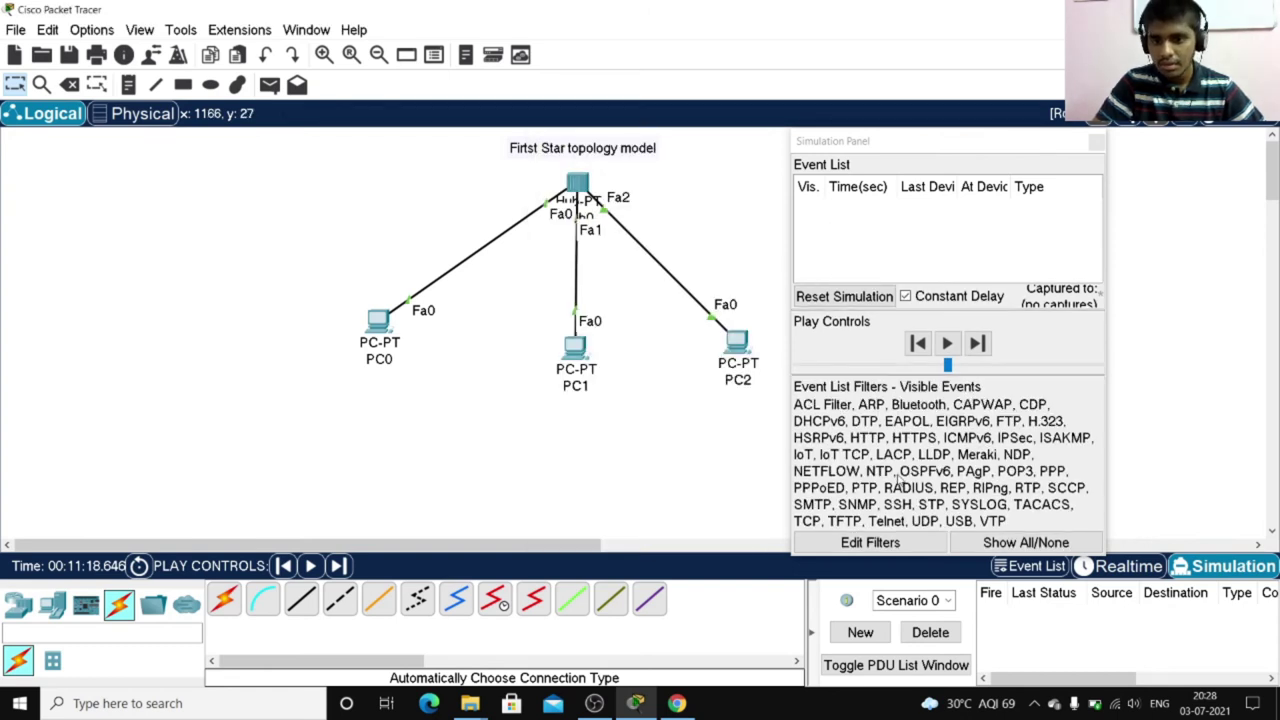
Clear all visible event filters and enable only ARP among the IPv4 filters
{"action": "left_click", "coordinate": [1015, 542]}
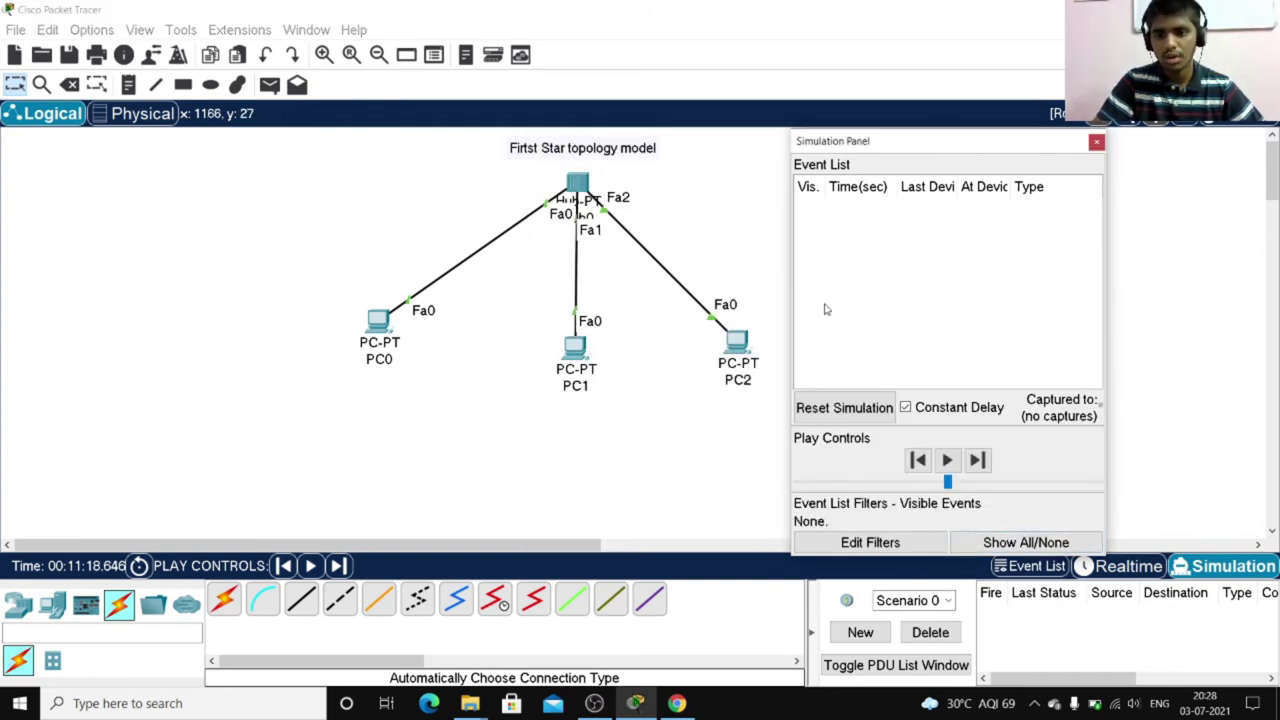
{"action": "left_click", "coordinate": [870, 550]}
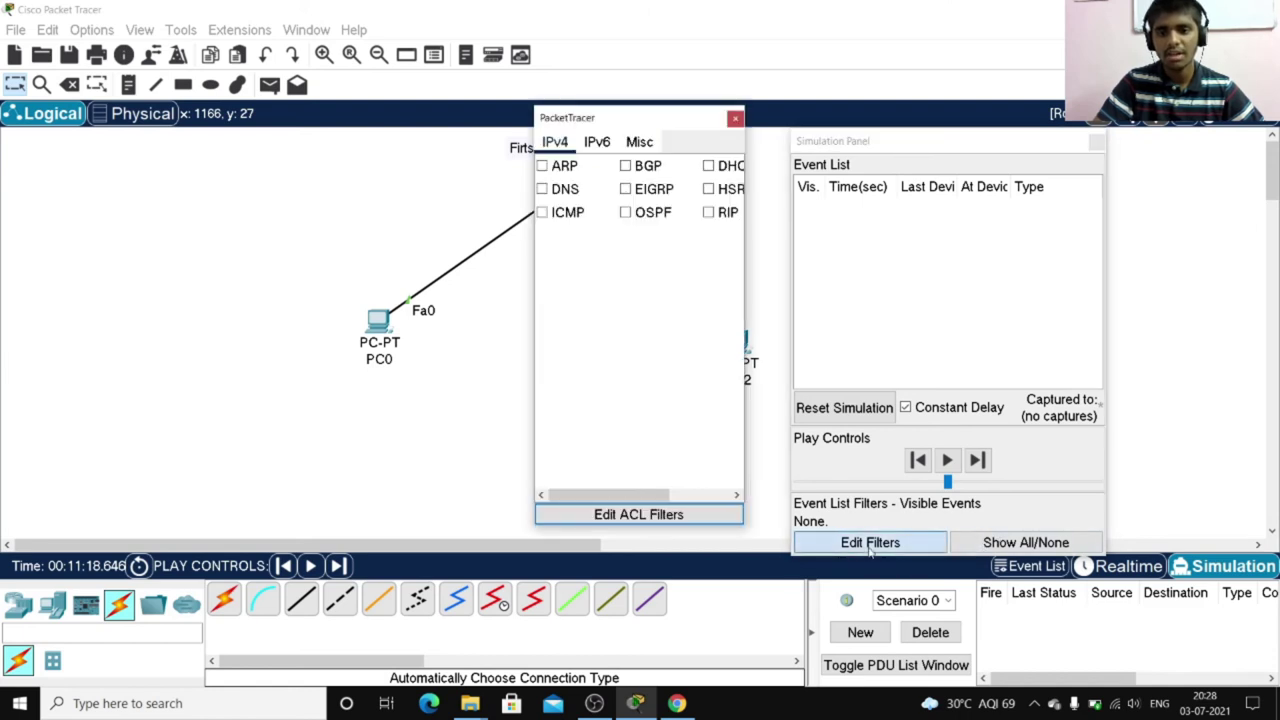
{"action": "left_click", "coordinate": [543, 166]}
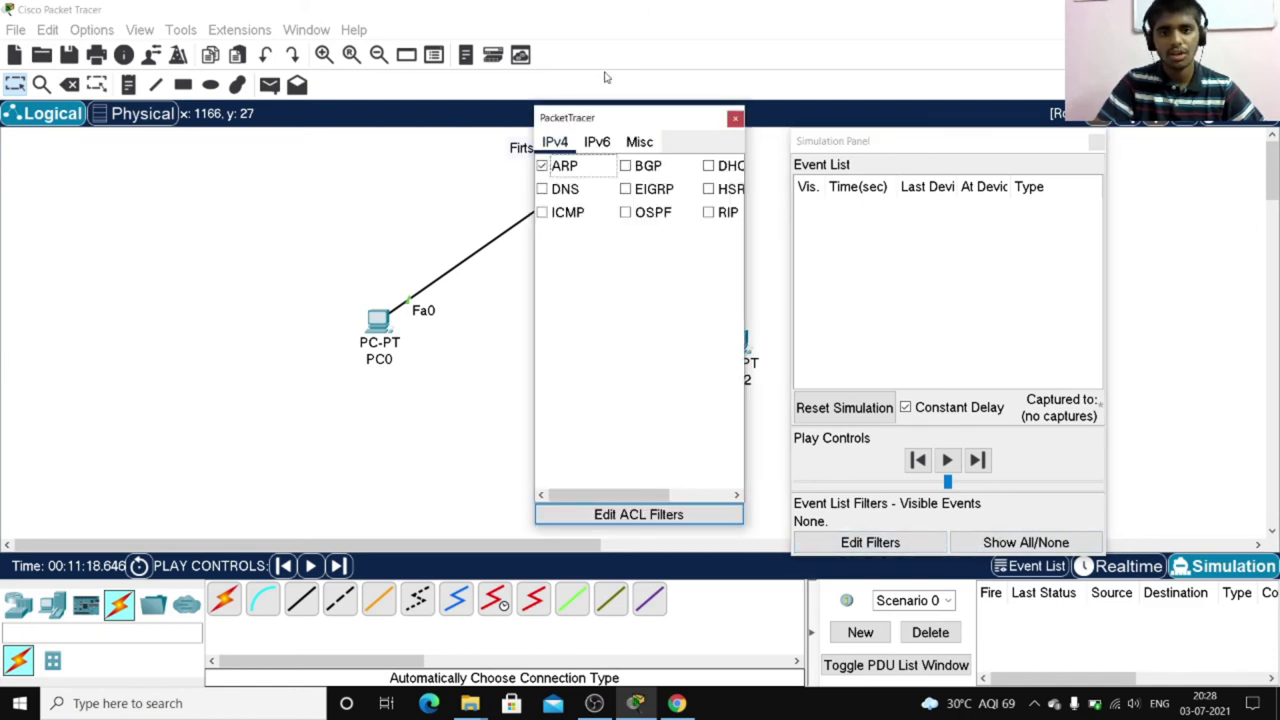
{"action": "left_click", "coordinate": [735, 119]}
{"action": "mouse_move", "coordinate": [870, 142]}
{"action": "left_mouse_down"}
{"action": "mouse_move", "coordinate": [902, 143]}
{"action": "mouse_move", "coordinate": [878, 143]}
{"action": "left_mouse_up"}
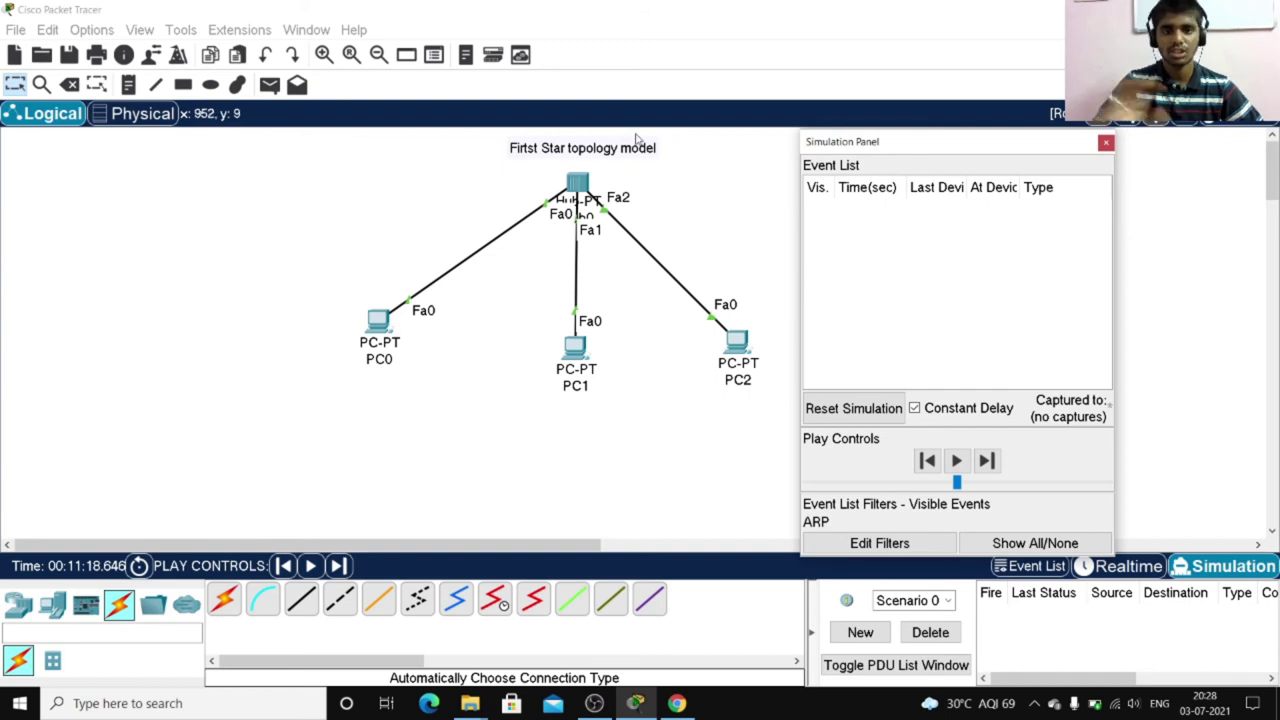
Add a simple PDU from PC0 to PC1 and play the simulation
{"action": "left_click", "coordinate": [270, 86]}
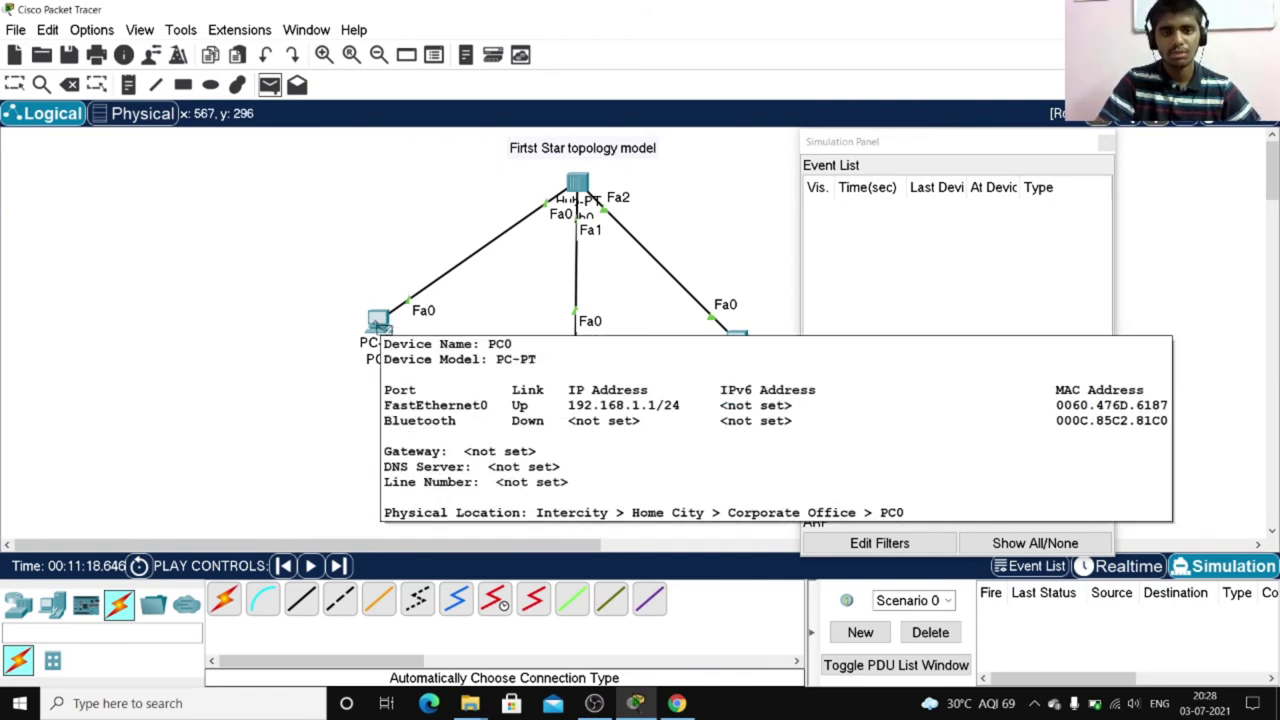
{"action": "left_click", "coordinate": [378, 320]}
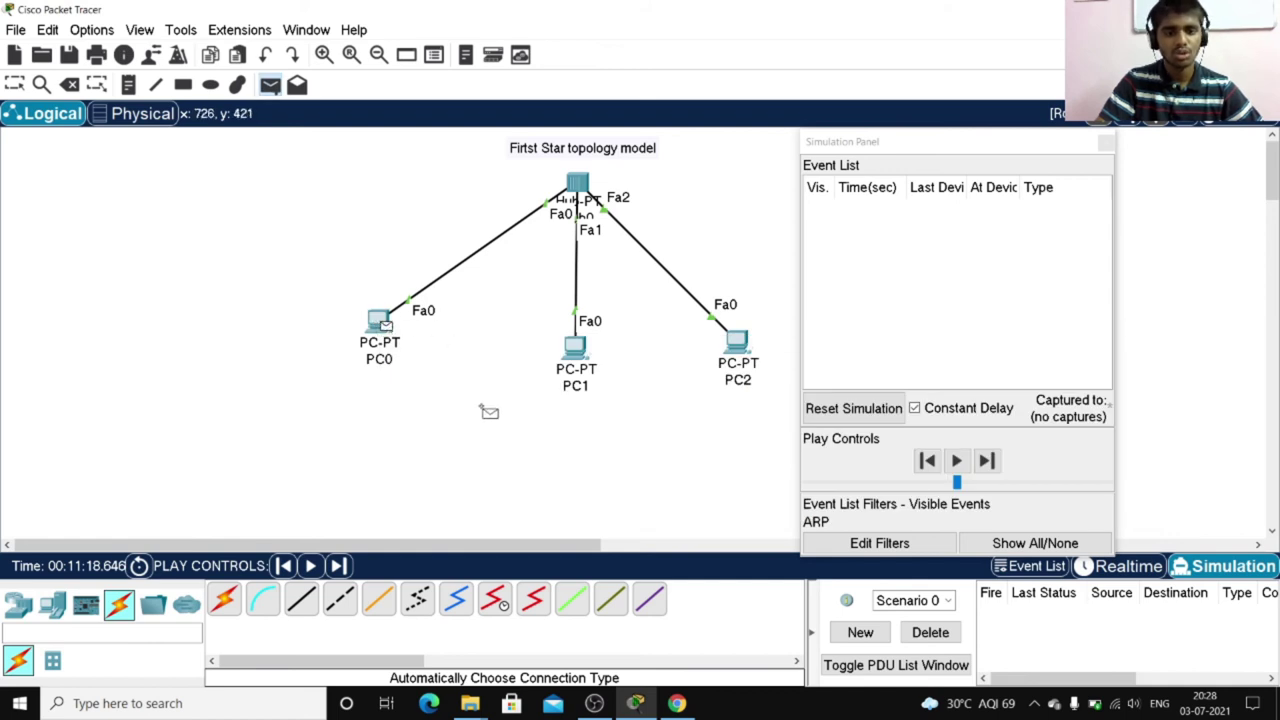
{"action": "left_click", "coordinate": [578, 350]}
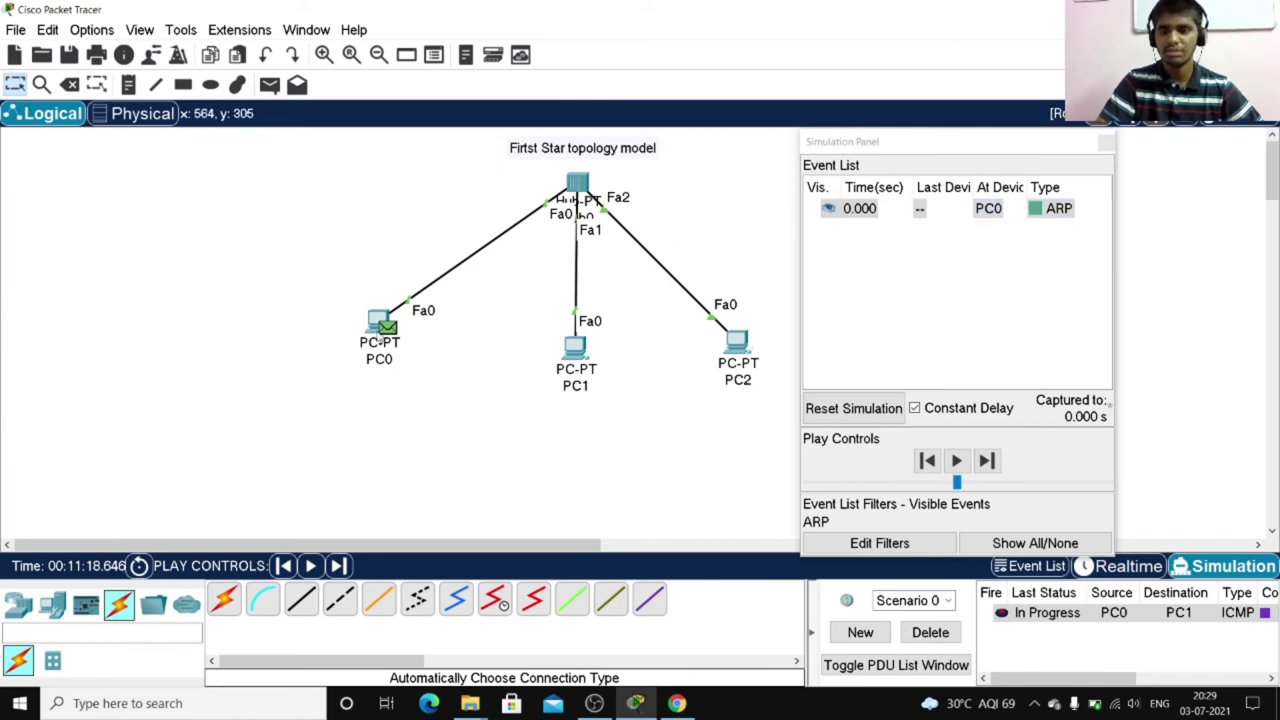
{"action": "left_click", "coordinate": [955, 462]}
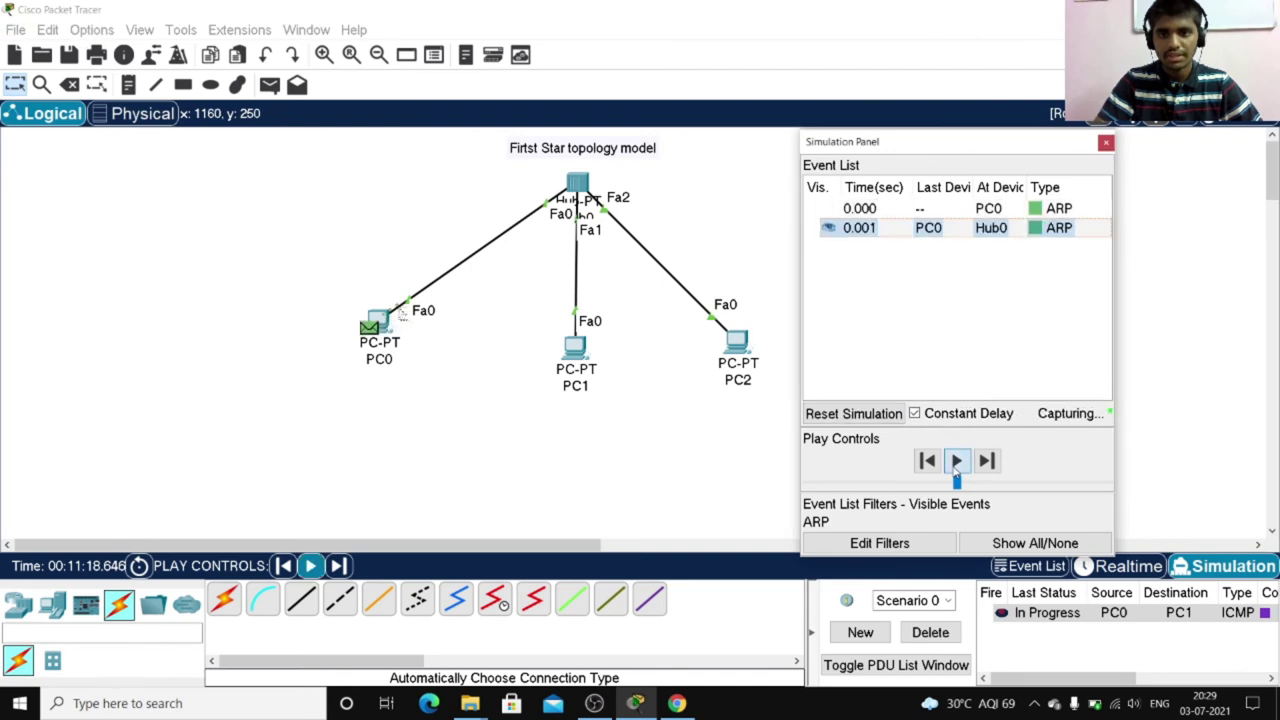